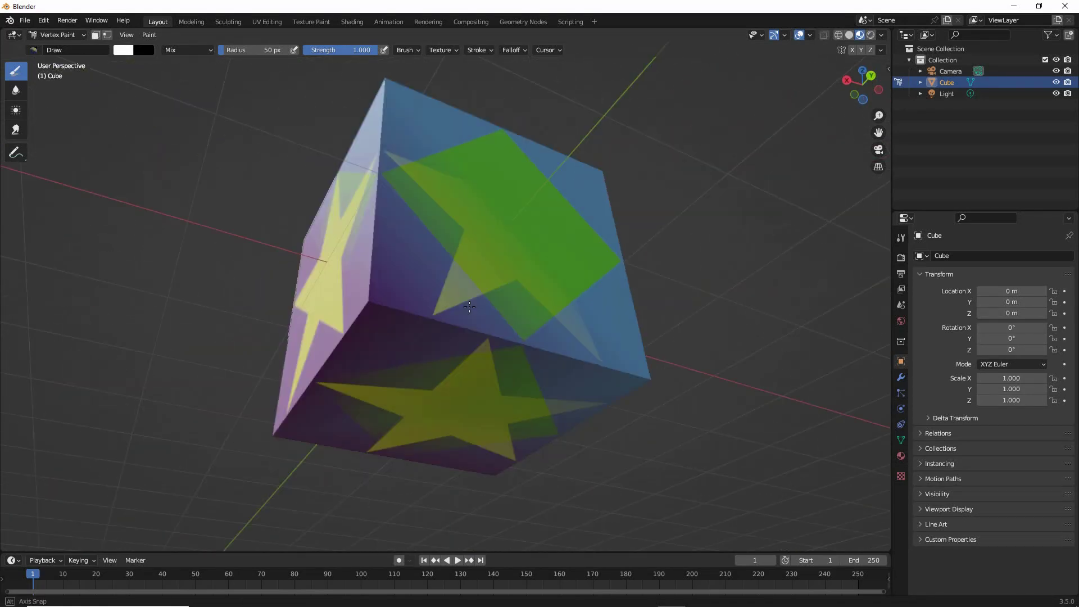
mouse_move(543, 249)
middle_mouse_down()
mouse_move(352, 359)
mouse_move(391, 344)
mouse_move(519, 465)
middle_mouse_up()
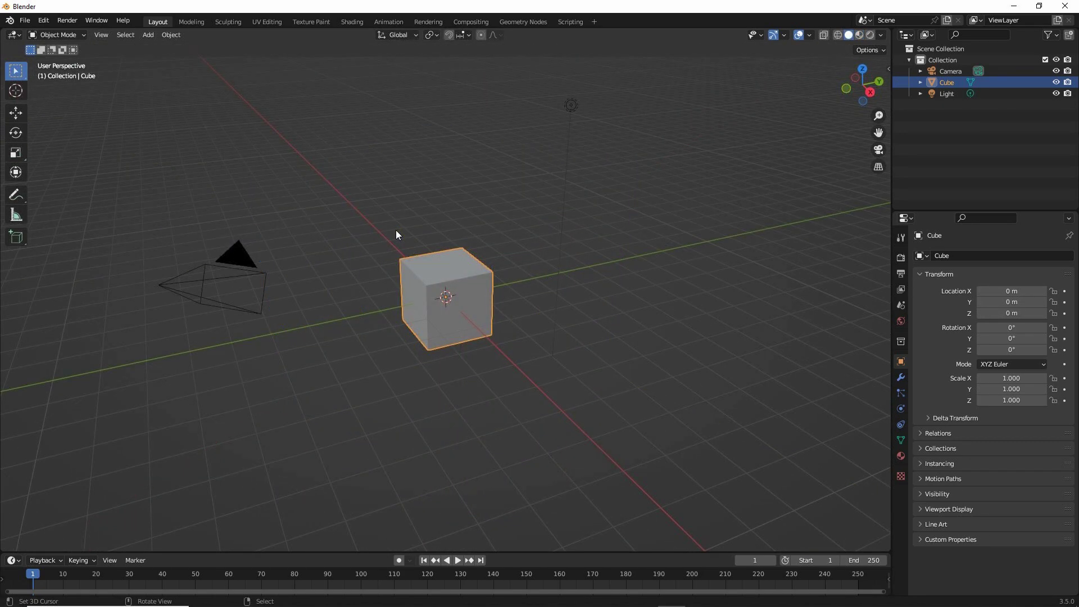
- In the UV Editing workspace, unwrap the cube's faces individually with Unwrap so each fills the UV area
scroll(381, 278, "up", 7)
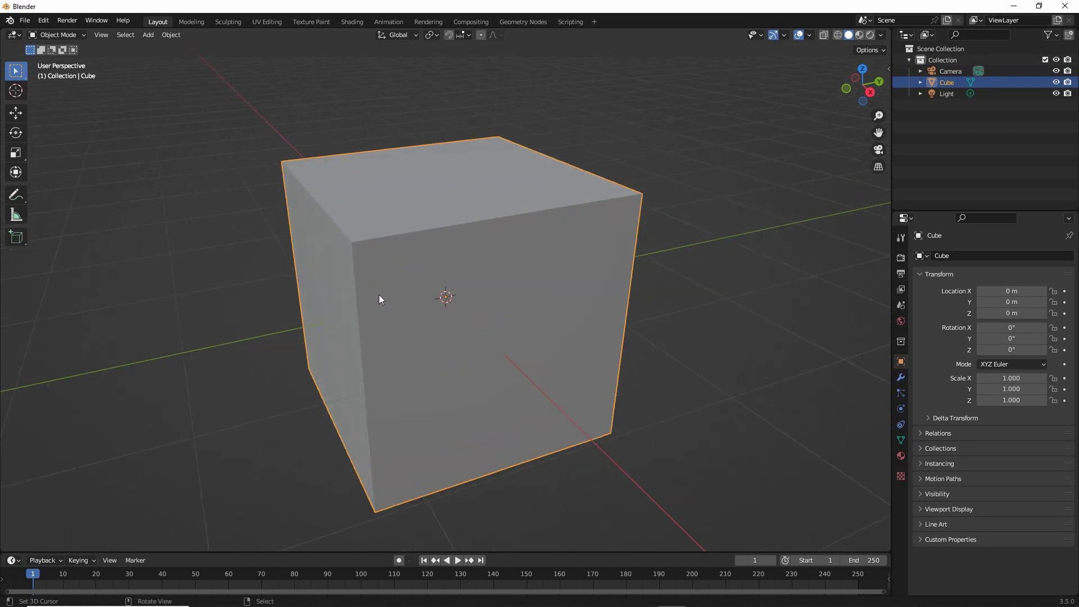
mouse_move(378, 299)
middle_mouse_down()
mouse_move(473, 305)
mouse_move(364, 295)
middle_mouse_up()
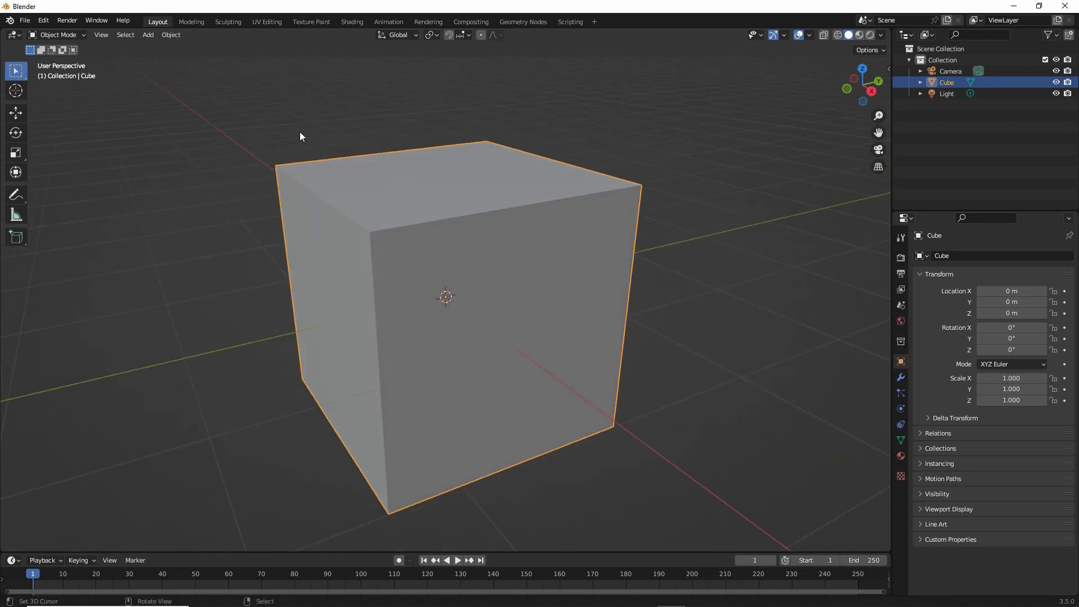
left_click(259, 23)
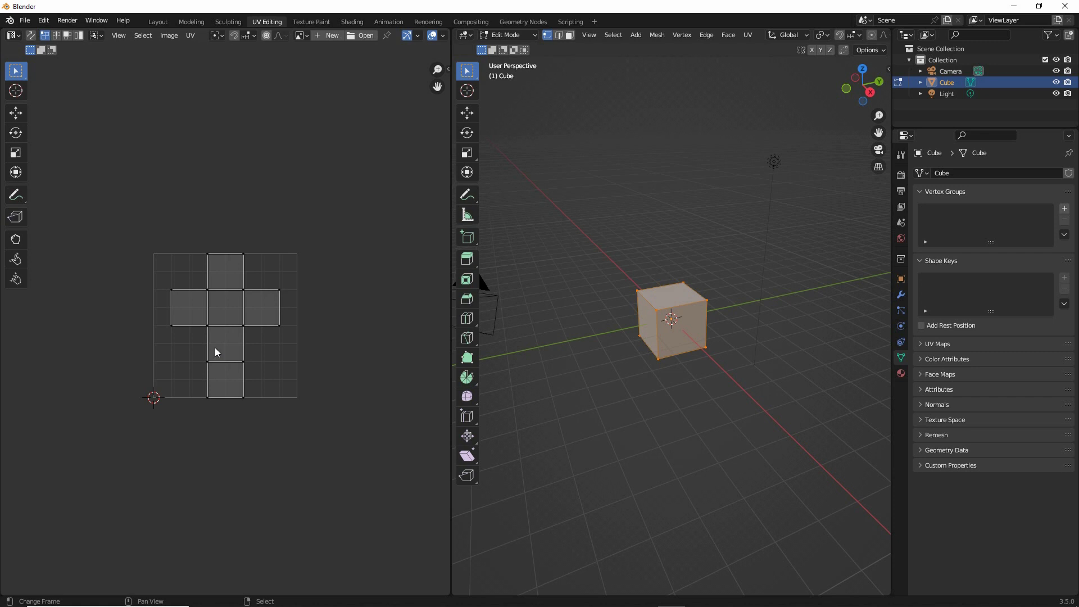
scroll(215, 351, "up", 3)
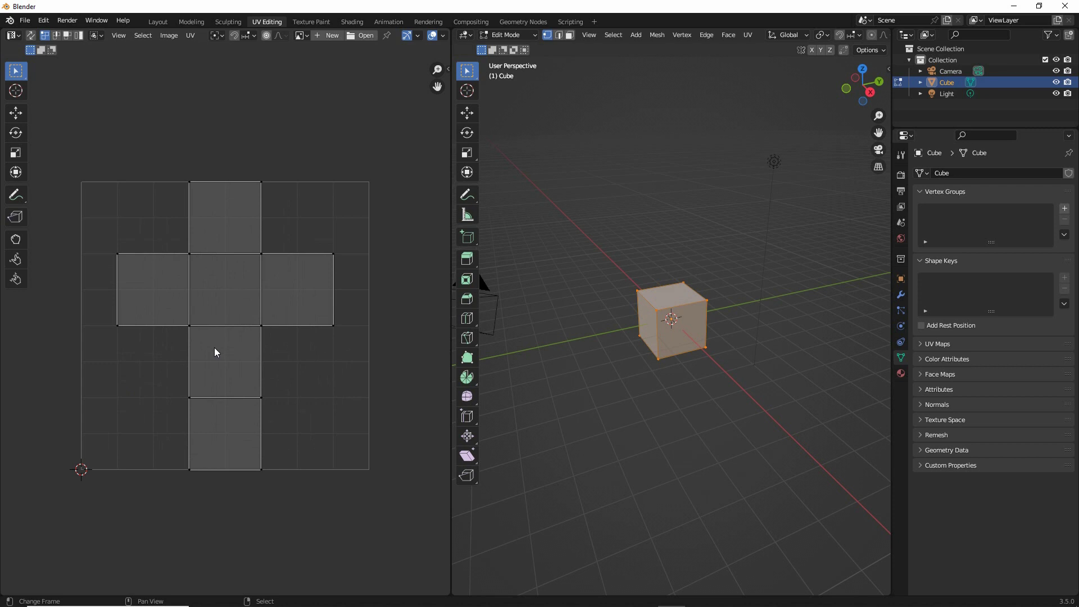
scroll(624, 389, "up", 4)
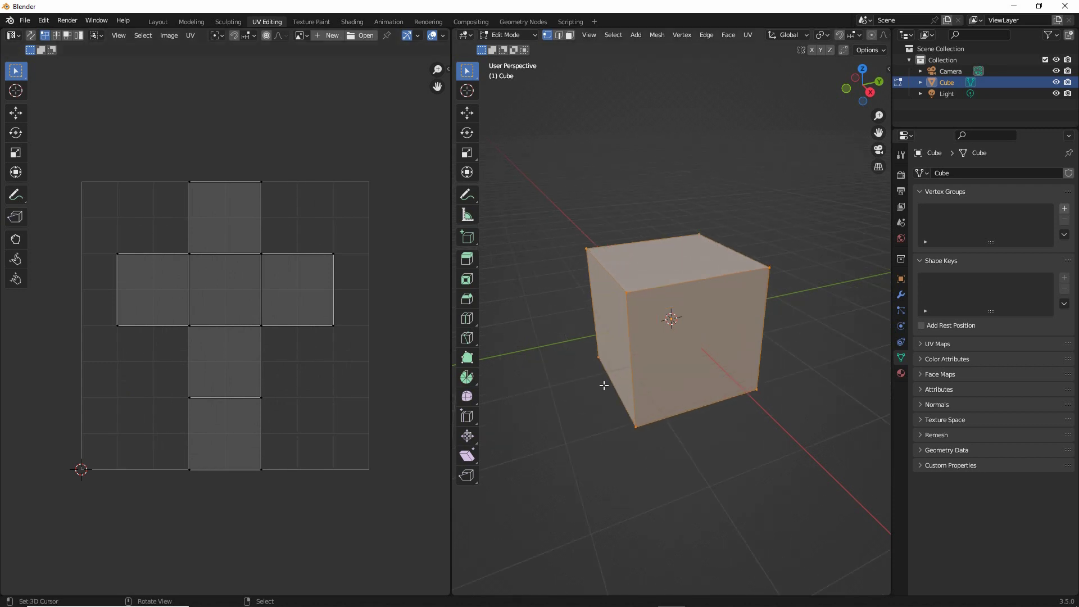
middle_click_drag(602, 381, 552, 384)
key("u")
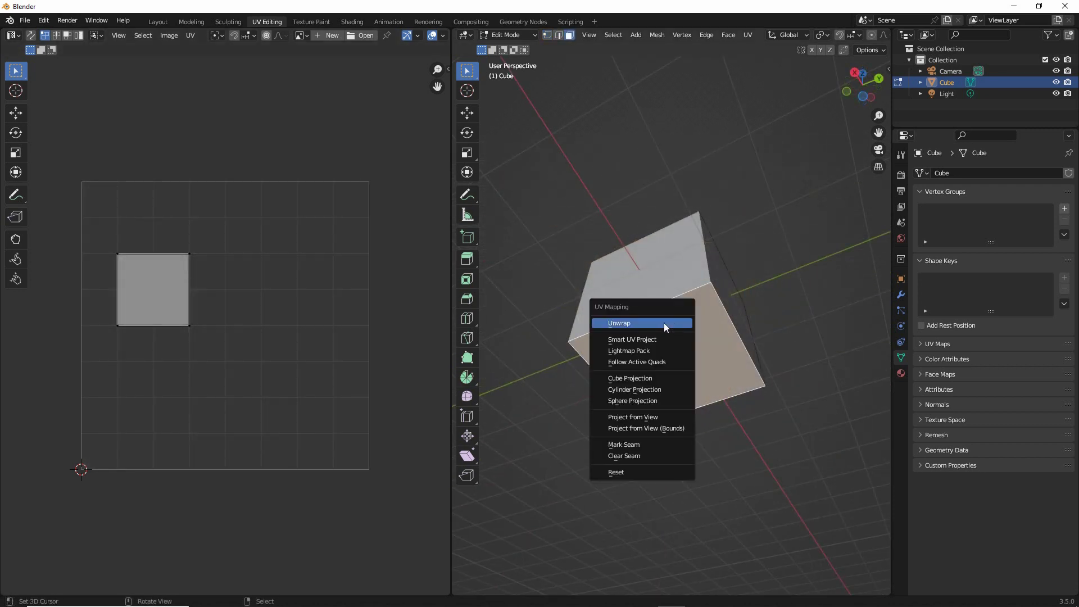
left_click(663, 323)
middle_click_drag(678, 253, 501, 357)
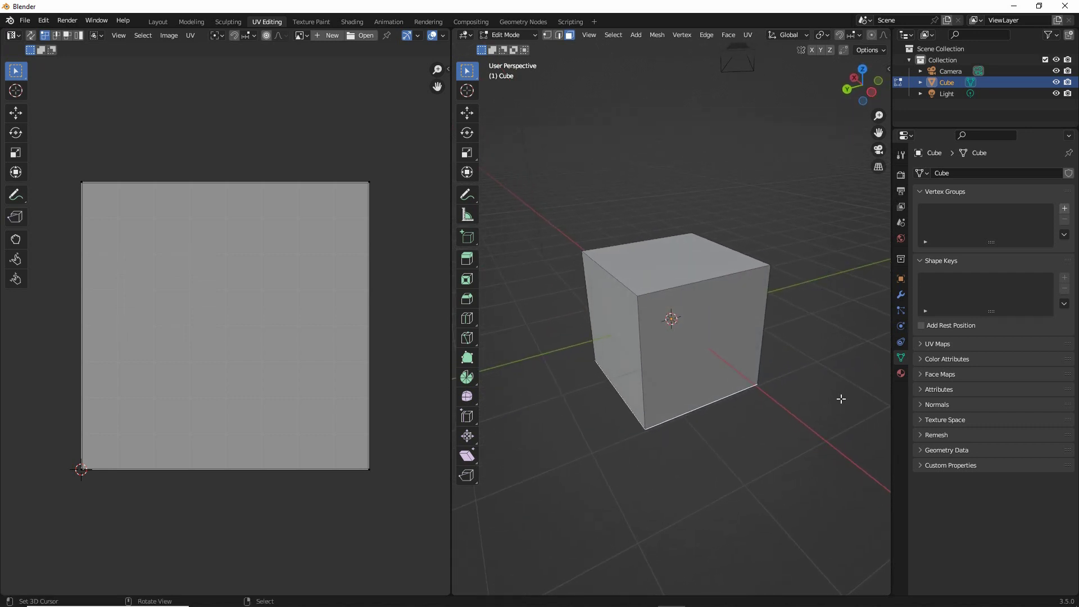
- Open the cube's material properties
key("ctrl+2")
left_click_drag(894, 359, 889, 369)
left_click(901, 374)
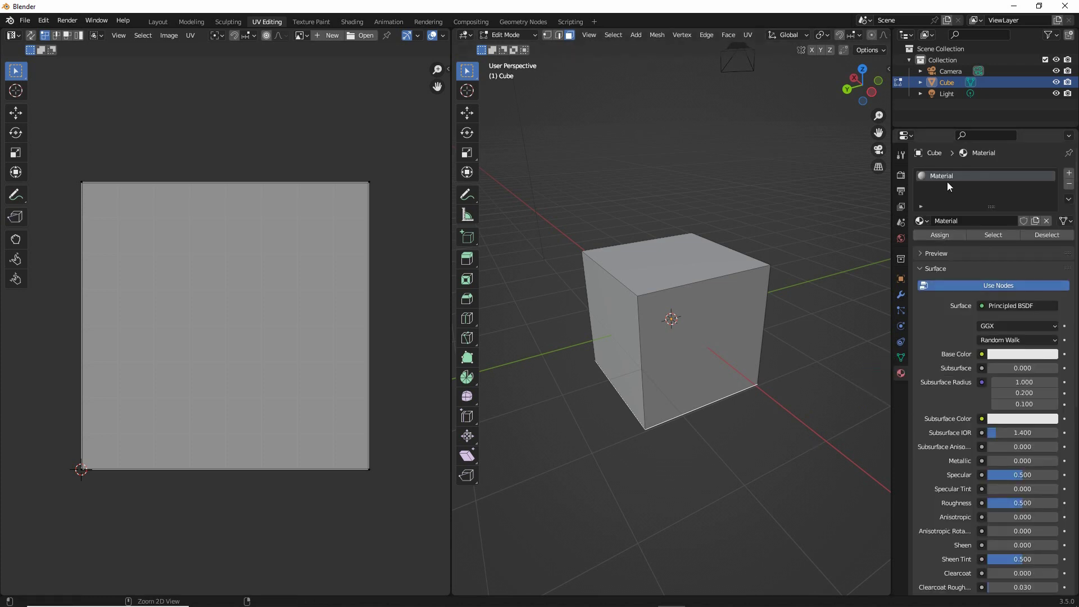
left_click_drag(925, 188, 959, 193, "ctrl")
mouse_move(859, 206)
left_mouse_down("ctrl")
mouse_move(783, 242)
mouse_move(813, 256)
left_mouse_up("ctrl")
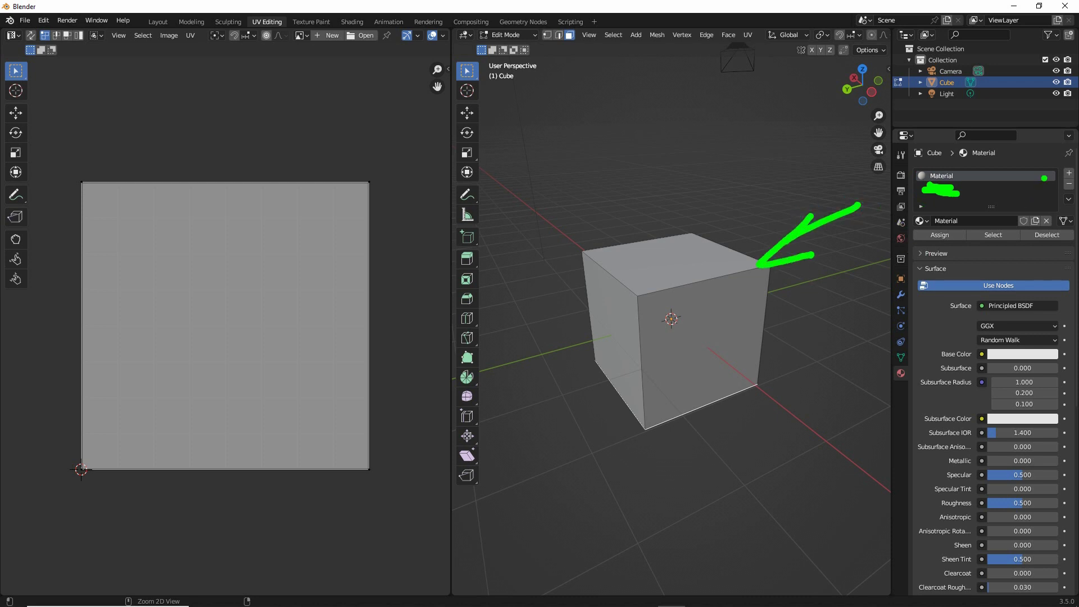
mouse_move(1062, 159)
left_mouse_down("ctrl")
mouse_move(1072, 181)
mouse_move(1073, 162)
left_mouse_up("ctrl")
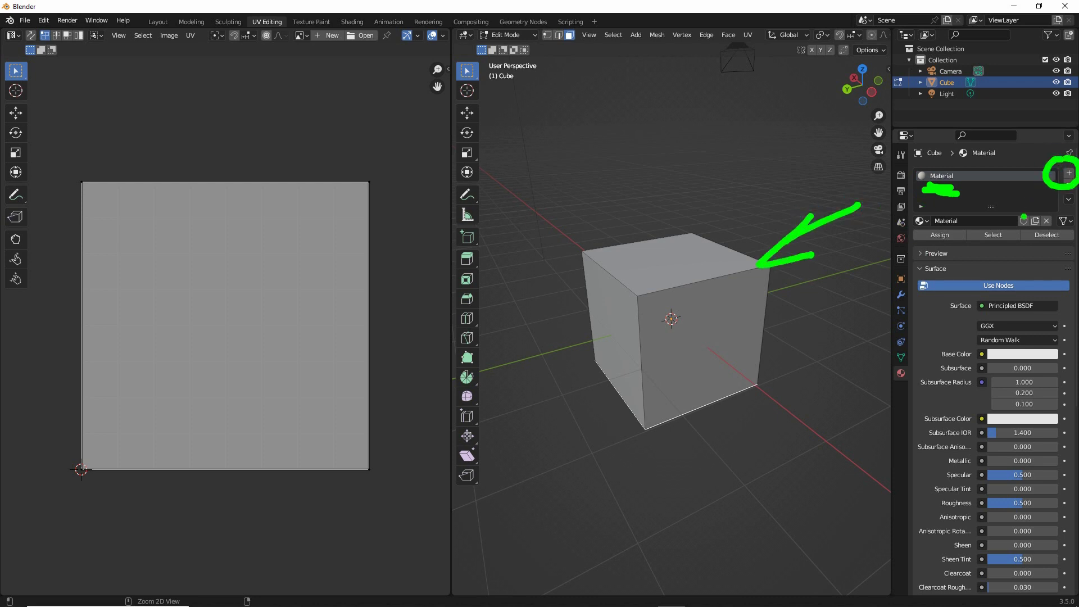
mouse_move(978, 213)
left_mouse_down("ctrl")
mouse_move(1023, 239)
mouse_move(980, 221)
left_mouse_up("ctrl")
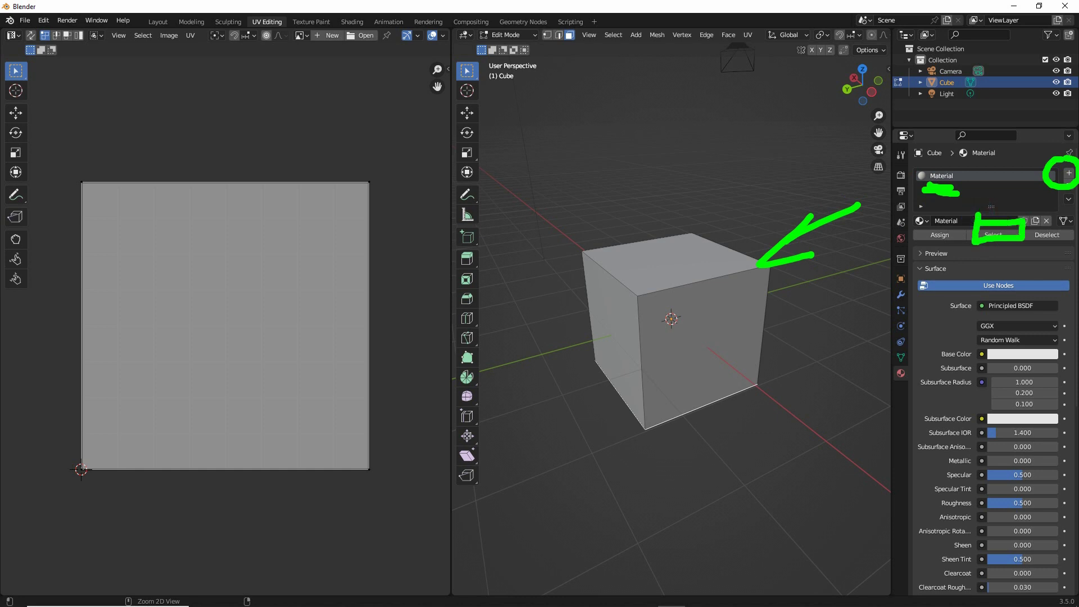
key("Escape")
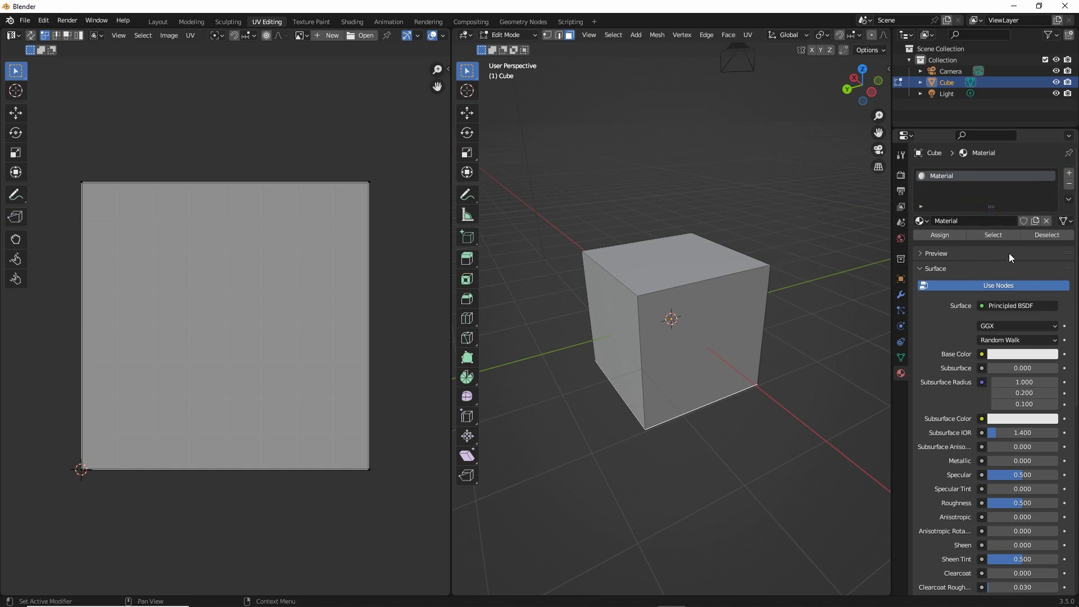
key("ctrl+2")
left_click_drag(1003, 258, 998, 442)
key("e")
- Expand the material preview and rename the cube's material as blend
left_click(920, 253)
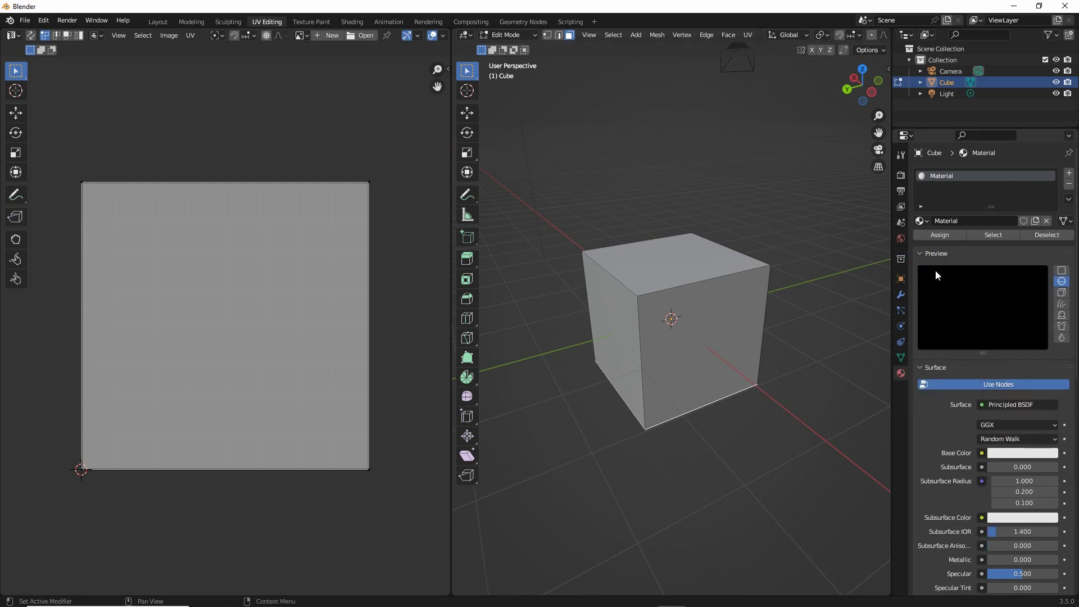
double_click(967, 221)
type("blend")
key("Return")
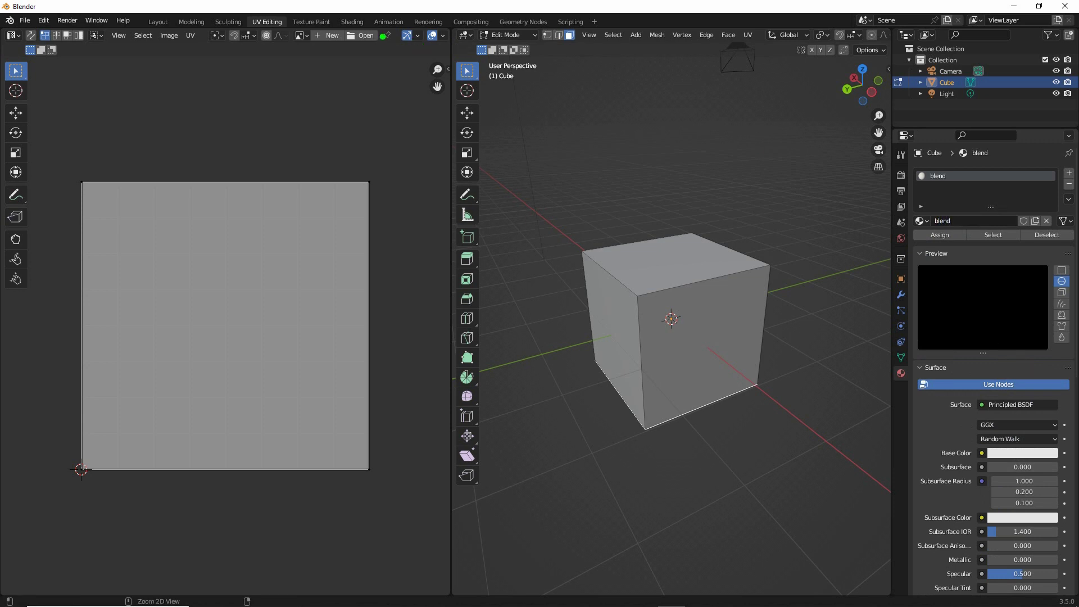
- In the Shading workspace, add an Image Texture node beside the Principled BSDF in the blend material
left_click(351, 21)
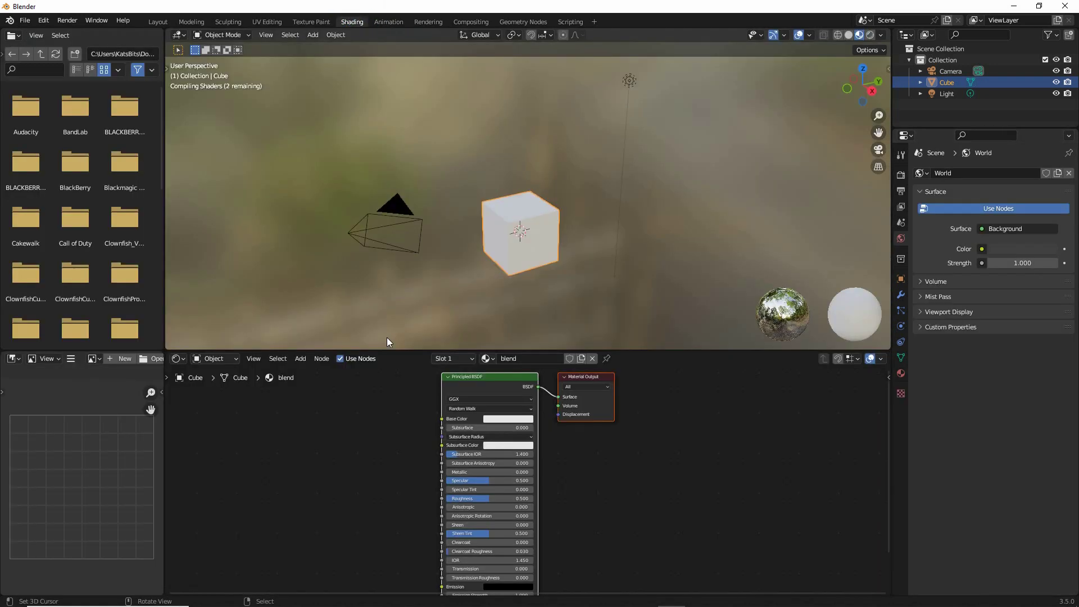
middle_click_drag(370, 403, 421, 434)
scroll(423, 433, "up", 3)
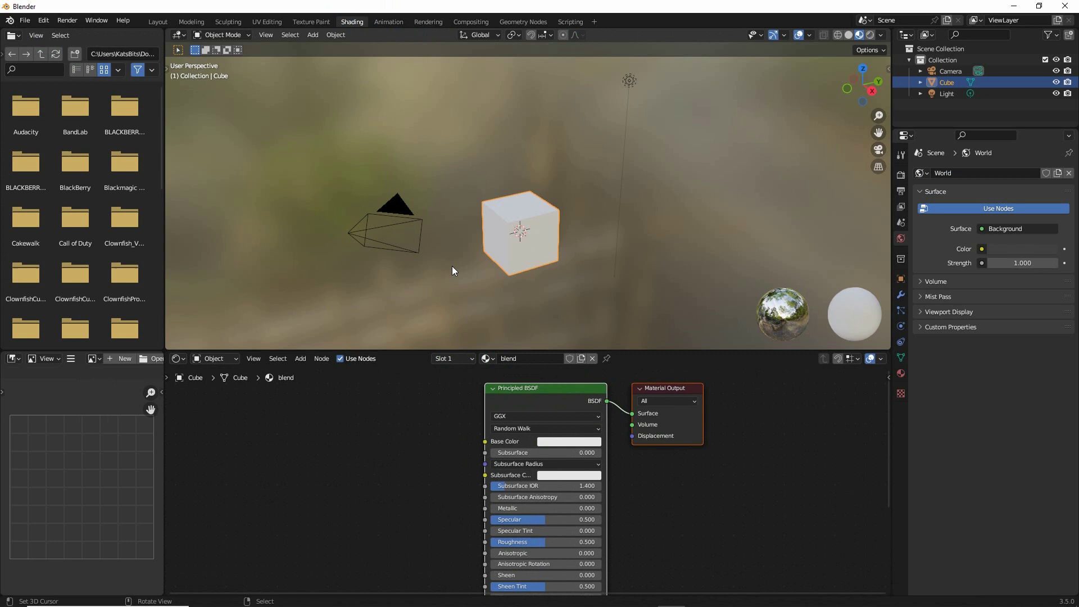
middle_click_drag(452, 265, 474, 208)
scroll(461, 272, "up", 5)
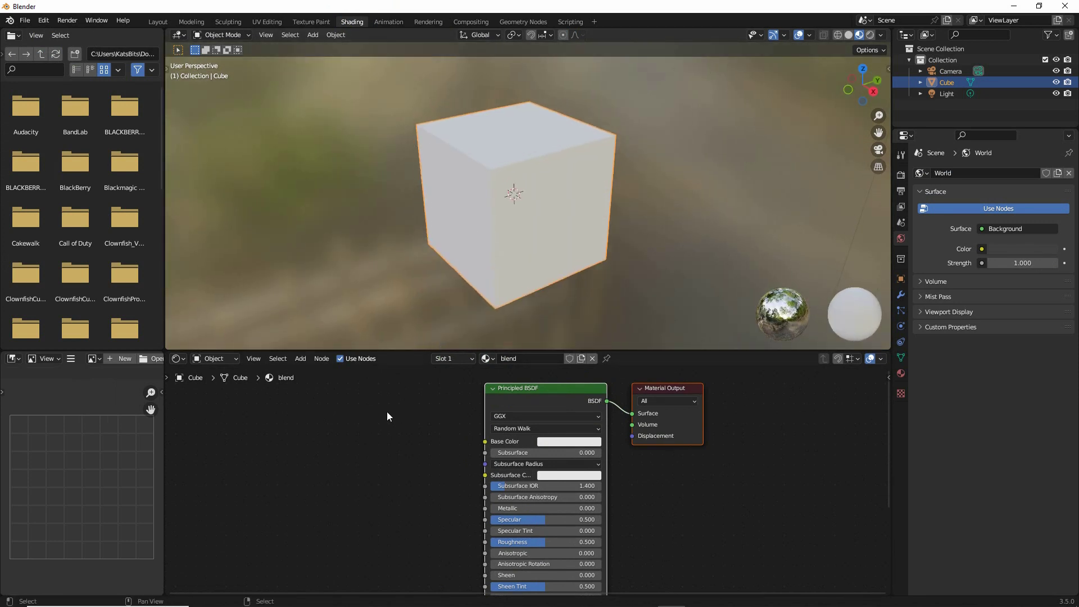
left_click(300, 358)
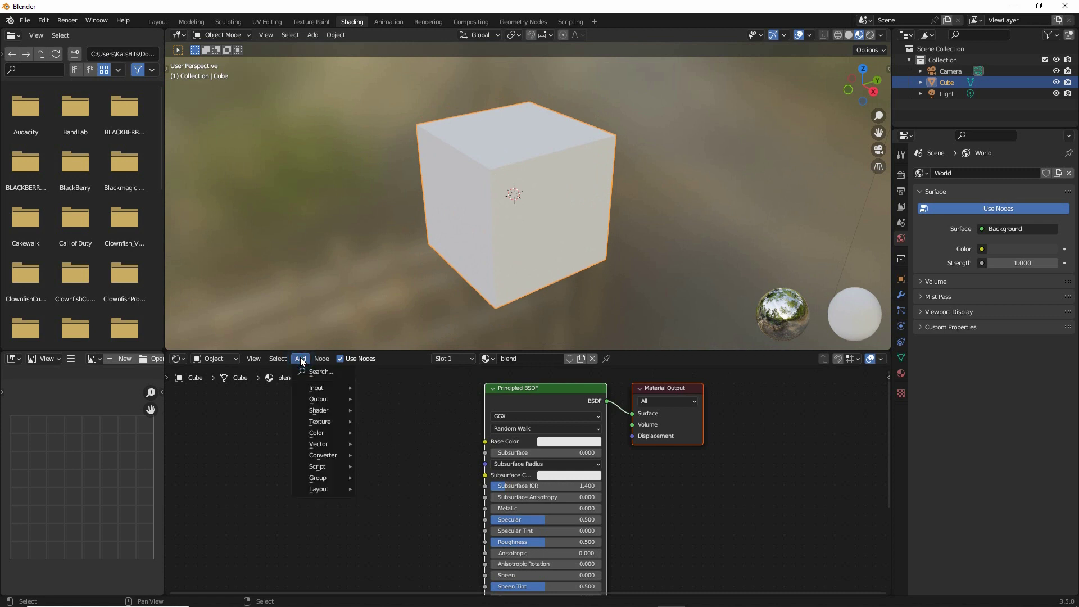
mouse_move(314, 419)
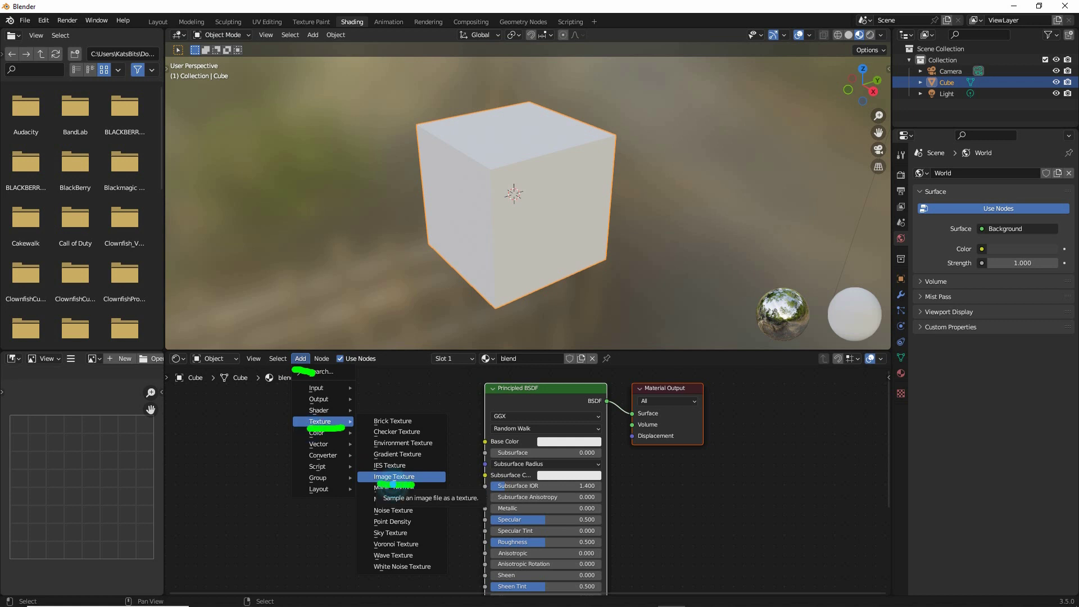
left_click(409, 483)
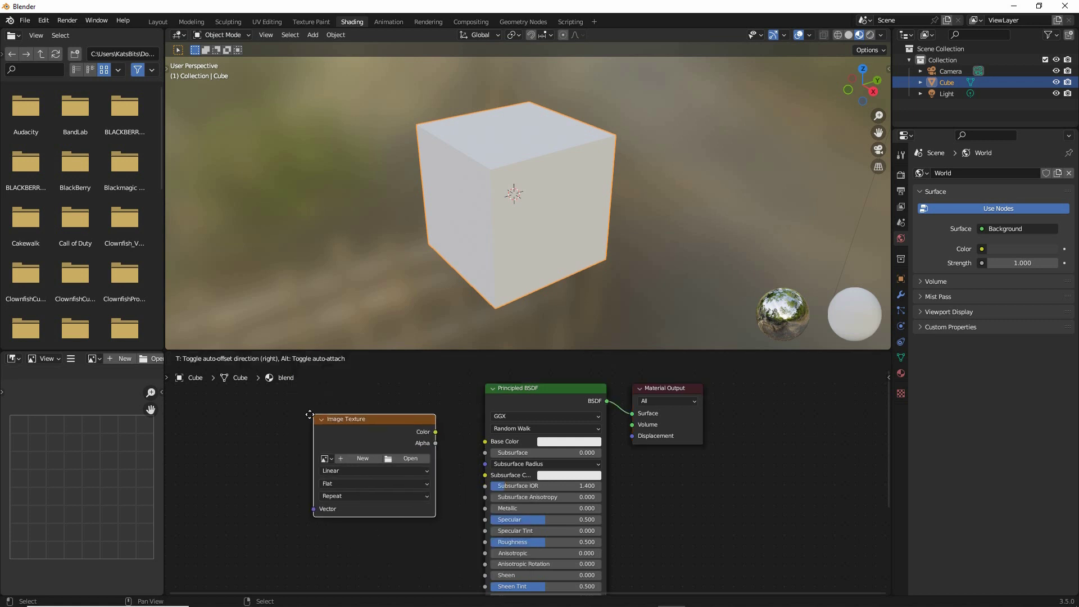
left_click(364, 494)
- Load vertex-blending-image1.tga from the Blender 2.80 folder into the Image Texture node
left_click(399, 458)
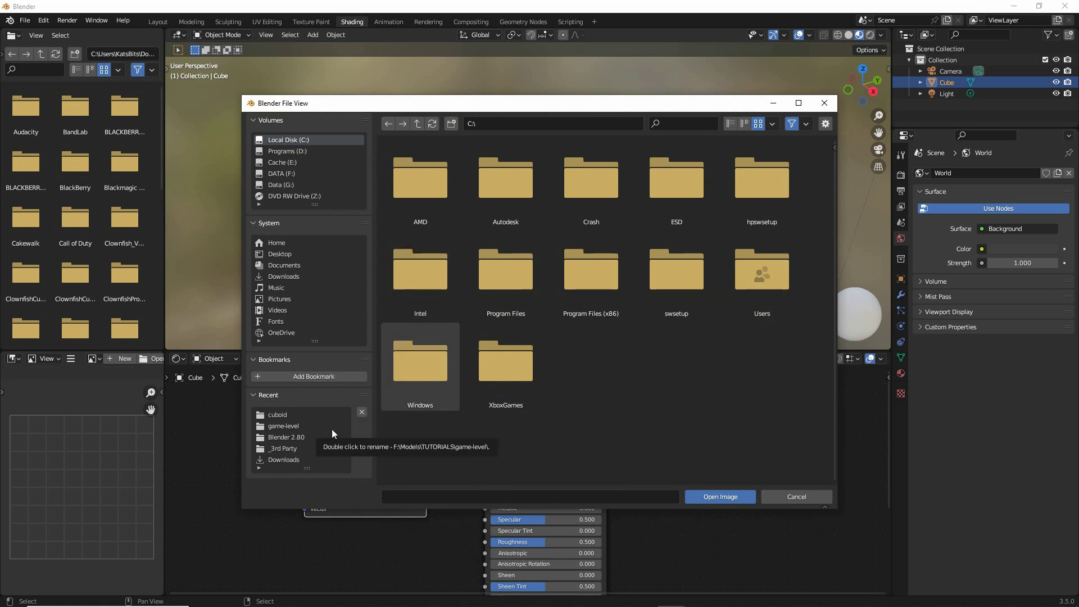
left_click(284, 435)
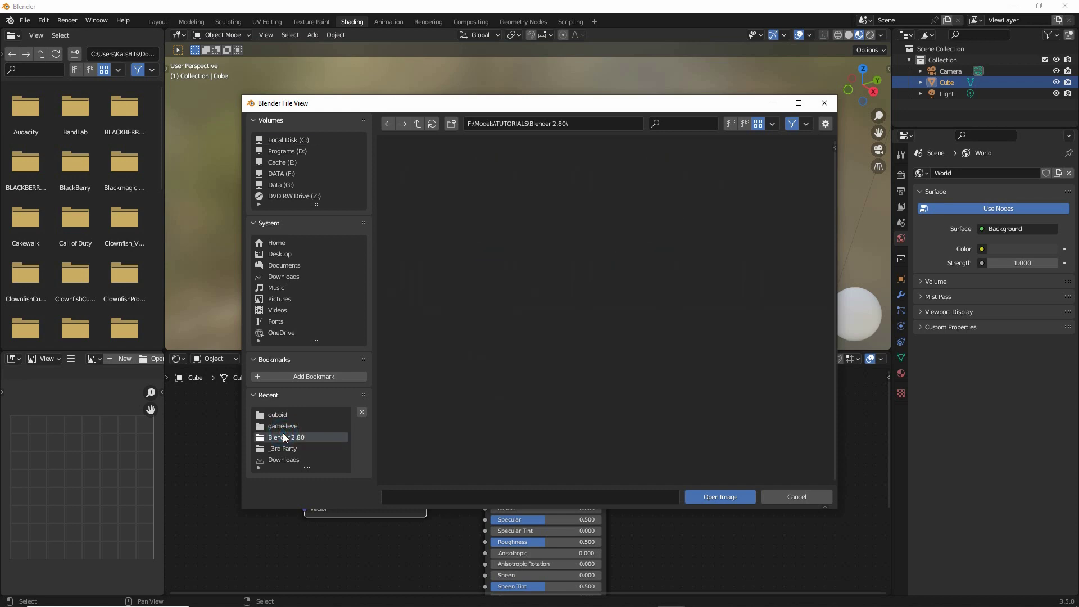
scroll(499, 374, "down", 5)
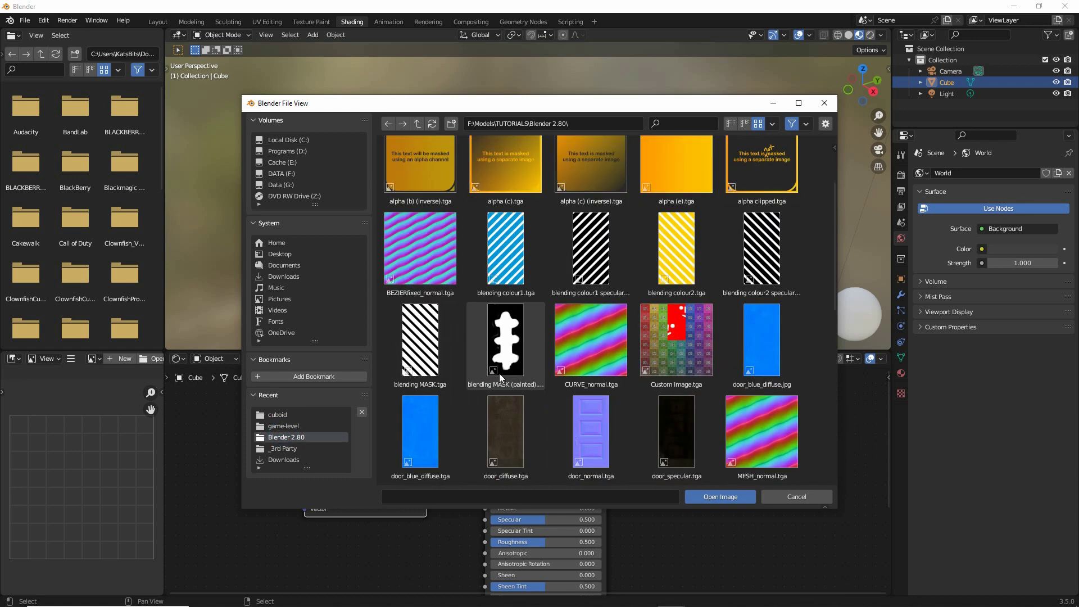
scroll(494, 371, "down", 10)
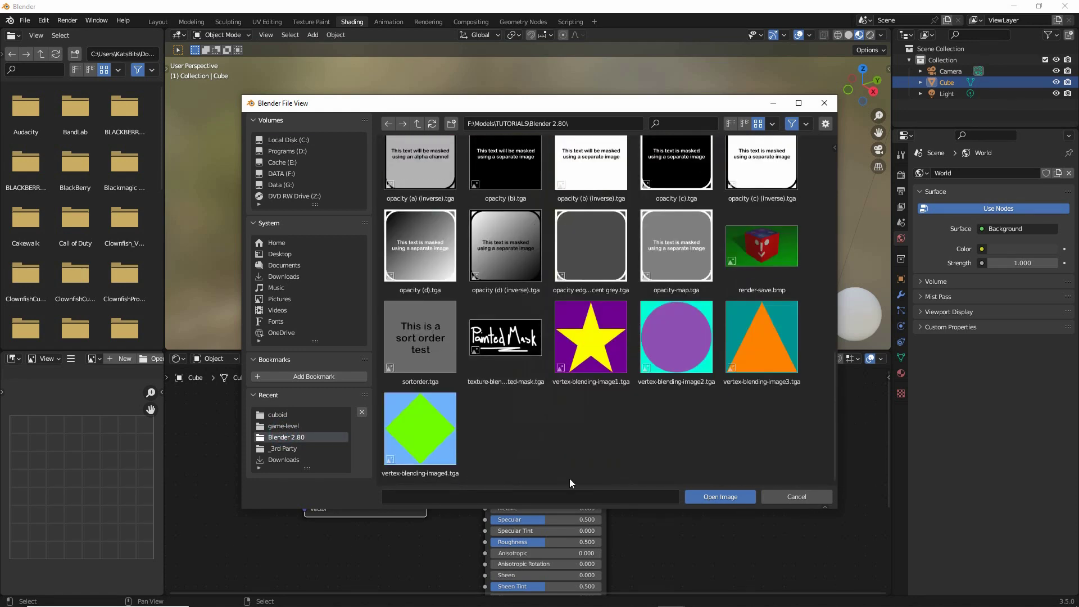
left_click(584, 324)
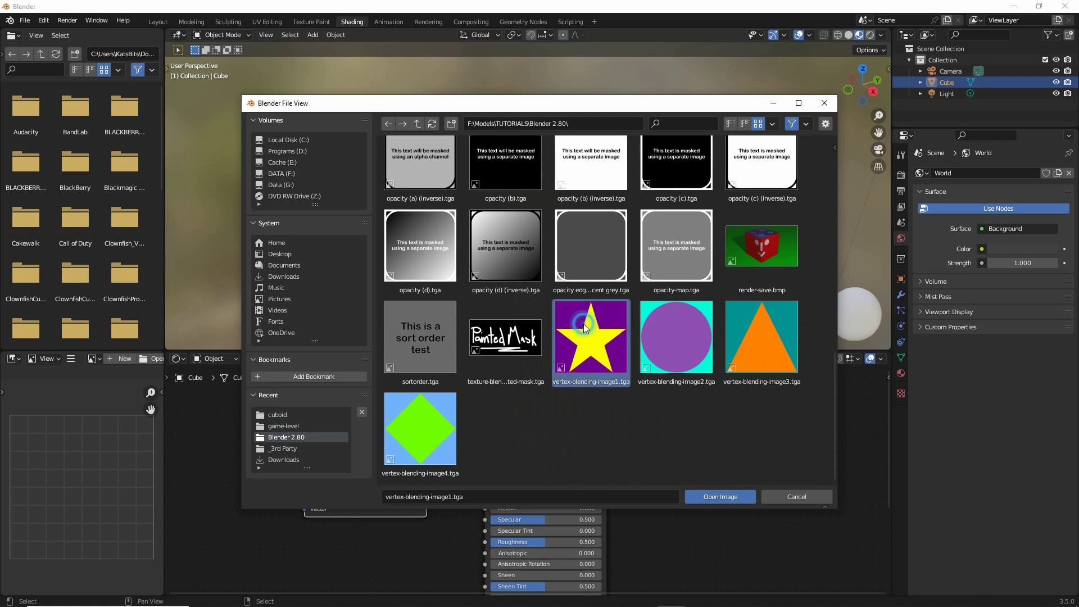
left_click(724, 497)
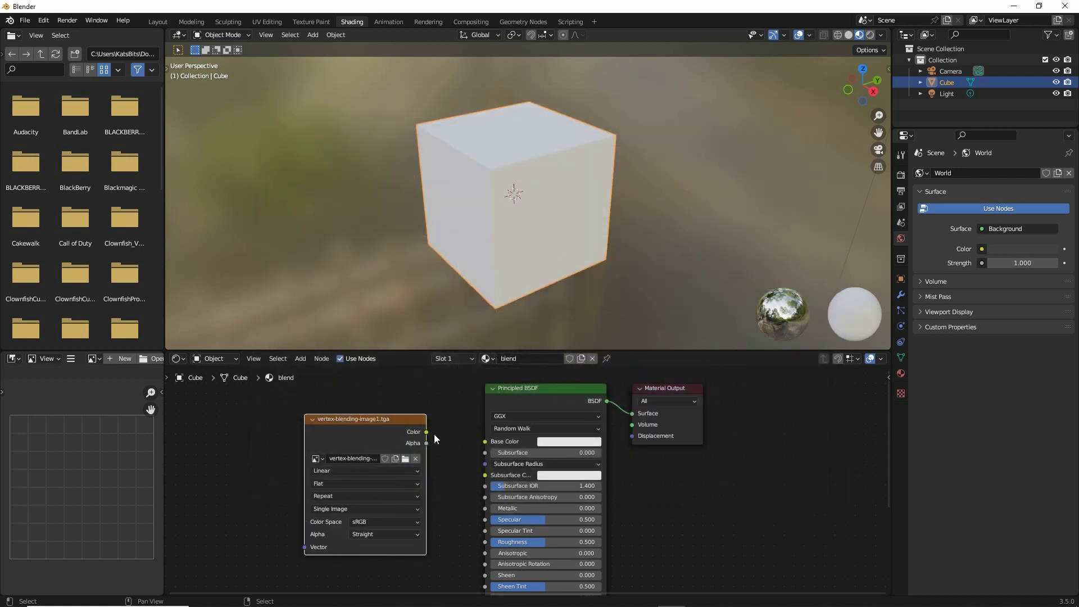
- Connect the image texture's Color output to the Principled BSDF's Base Color input and inspect the texture on the cube
left_click_drag(427, 432, 485, 440)
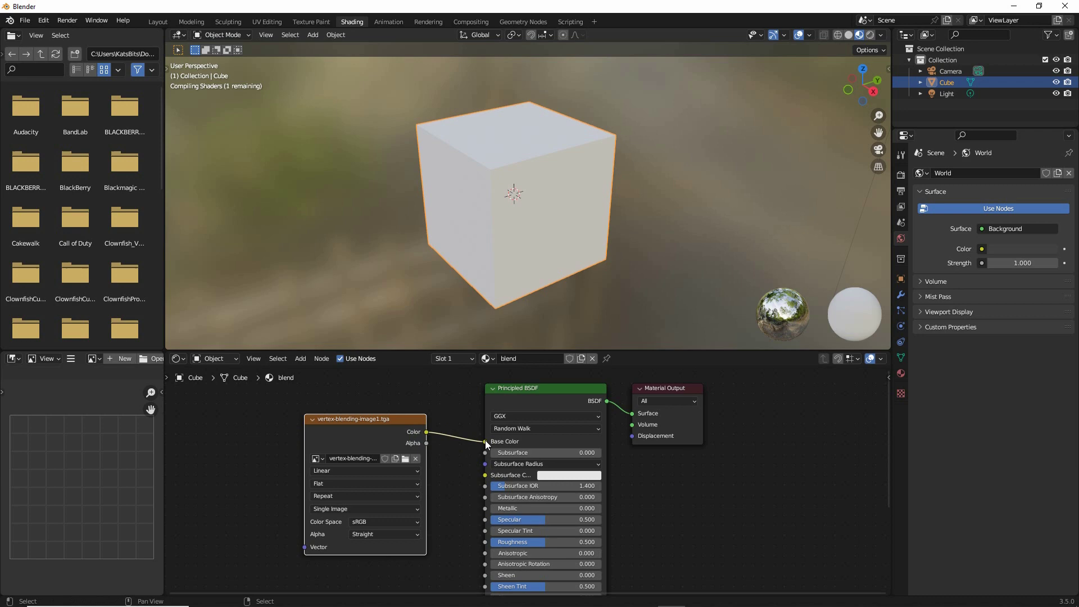
middle_click_drag(453, 225, 615, 242)
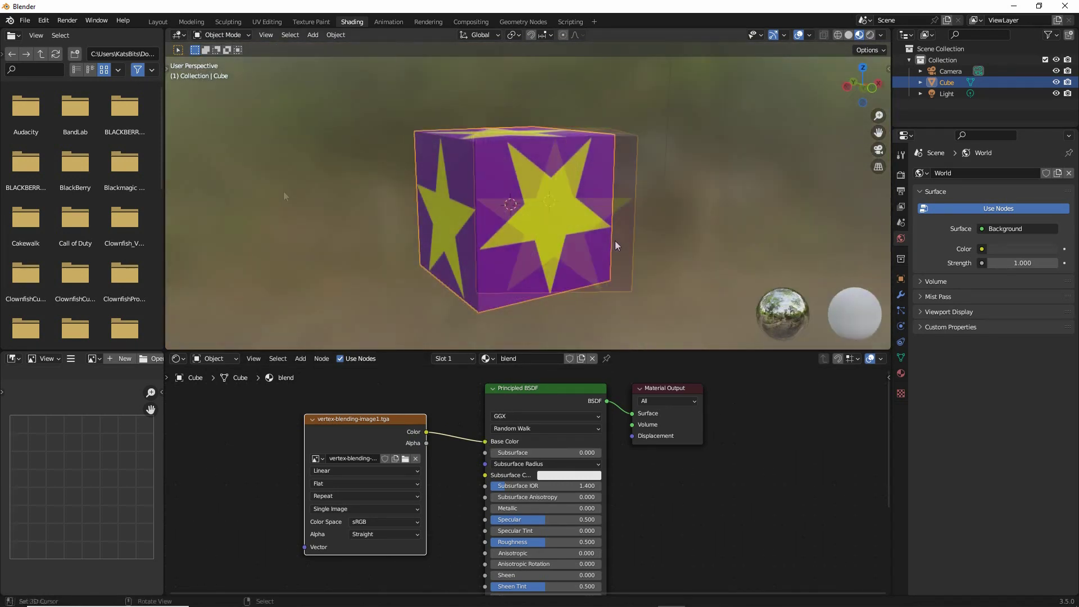
mouse_move(564, 228)
left_mouse_down()
mouse_move(579, 197)
mouse_move(492, 219)
mouse_move(460, 203)
left_mouse_up()
key("Escape")
mouse_move(483, 215)
middle_mouse_down()
mouse_move(490, 244)
mouse_move(453, 214)
middle_mouse_up()
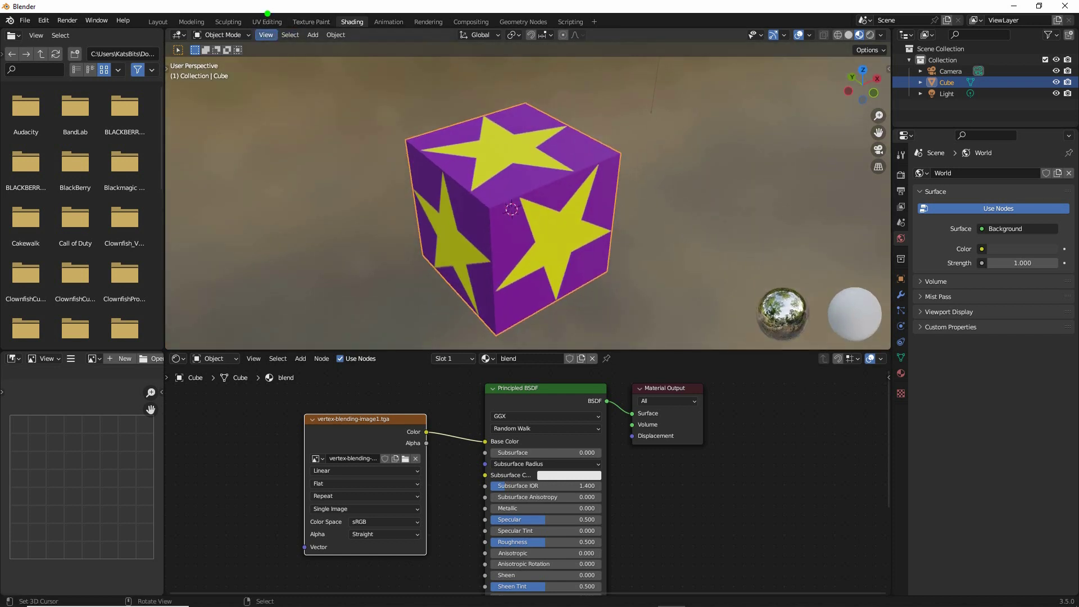
- Return to the UV Editing workspace and display the cube in Material Preview shading
mouse_move(267, 13)
left_mouse_down()
mouse_move(247, 25)
mouse_move(257, 26)
left_mouse_up()
left_click(268, 22)
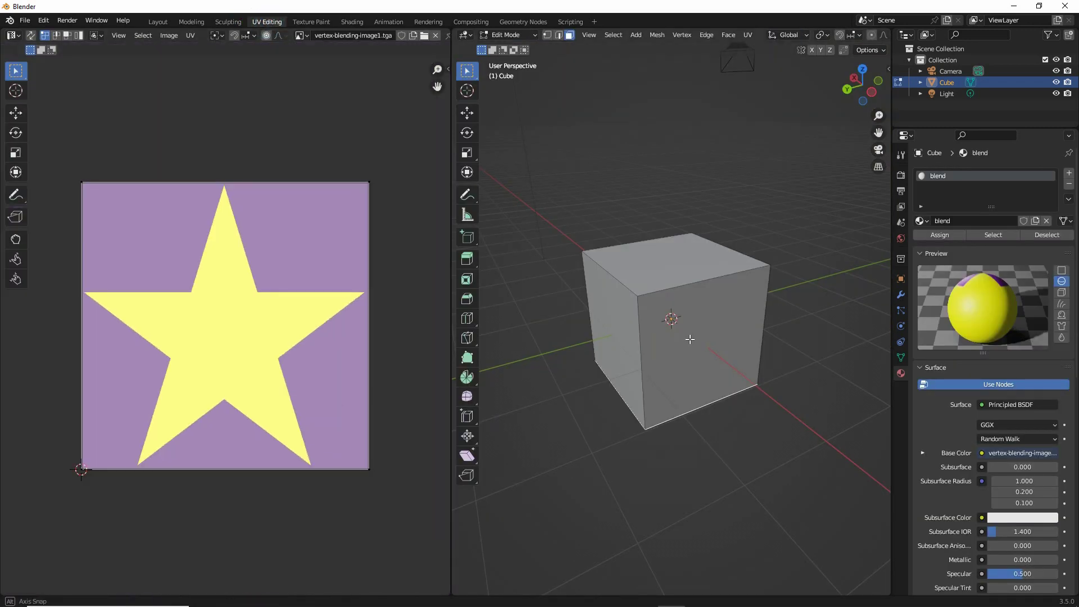
middle_click_drag(689, 339, 693, 338)
middle_click_drag(799, 37, 600, 30)
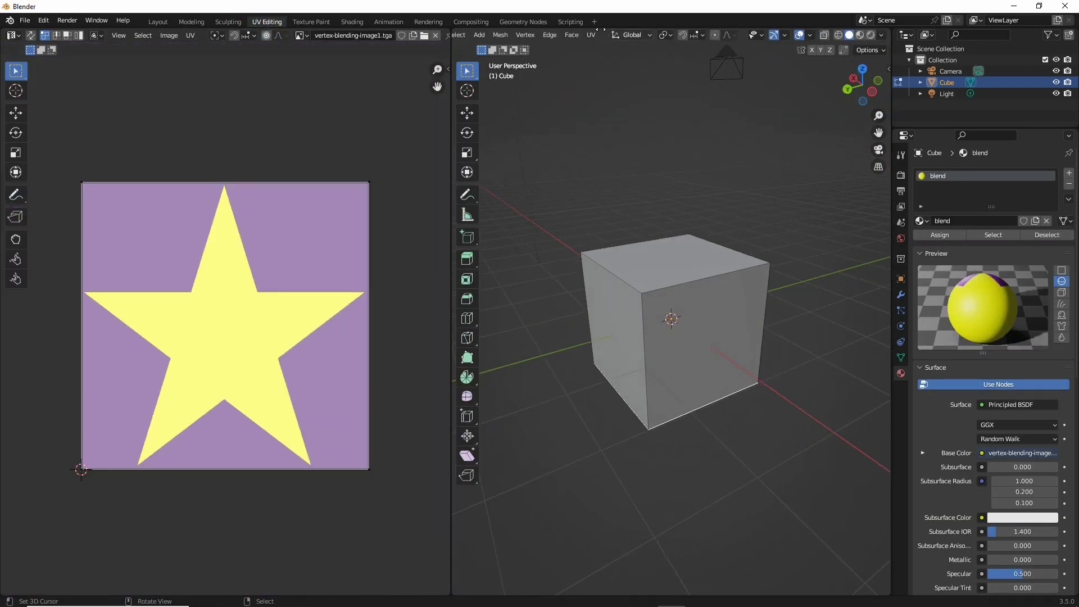
left_click(860, 35)
middle_click_drag(551, 377, 573, 381)
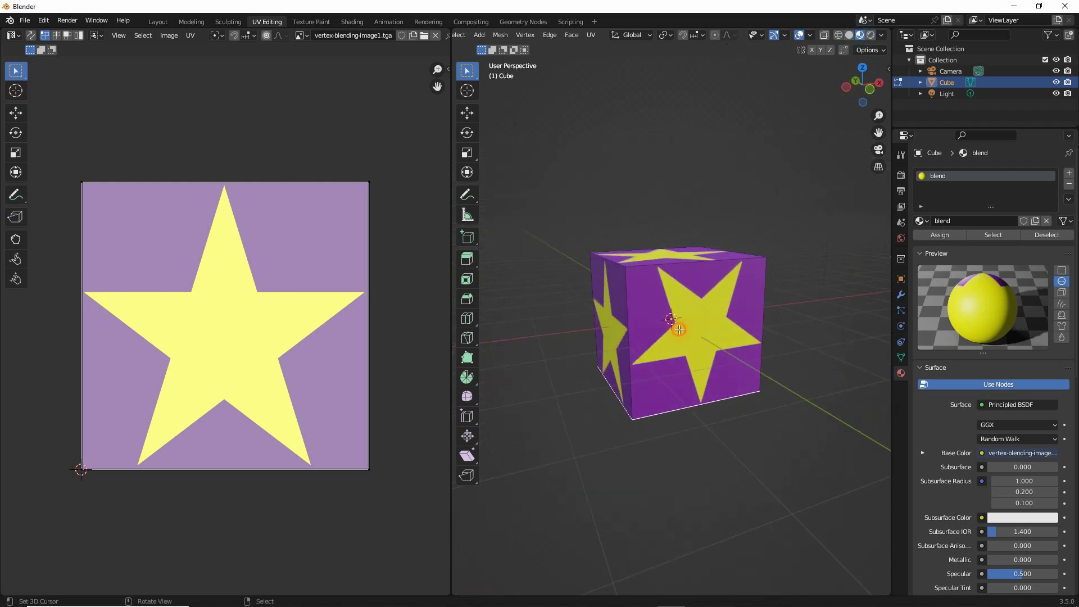
- Select the cube's front side face and rotate its UVs 180 degrees to turn the star upright
left_click(689, 331)
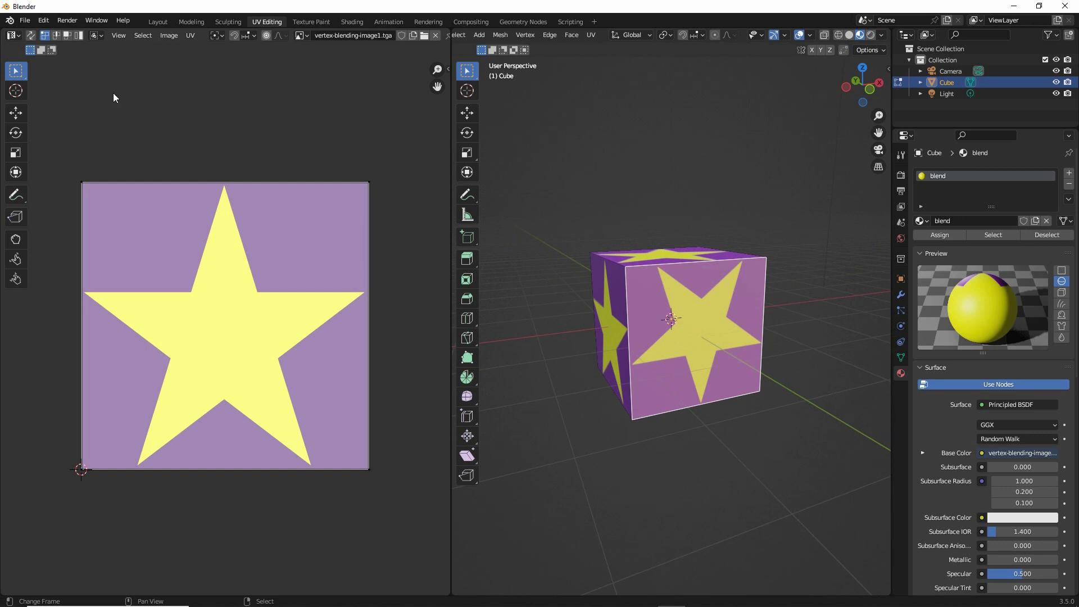
left_click(179, 319)
type("r")
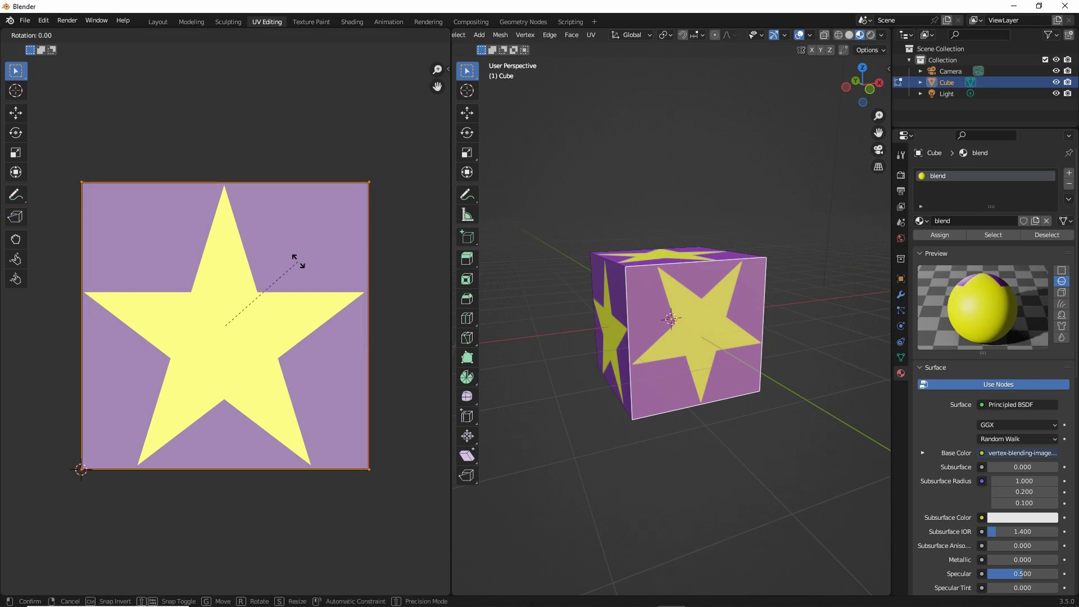
type("180")
key("Return")
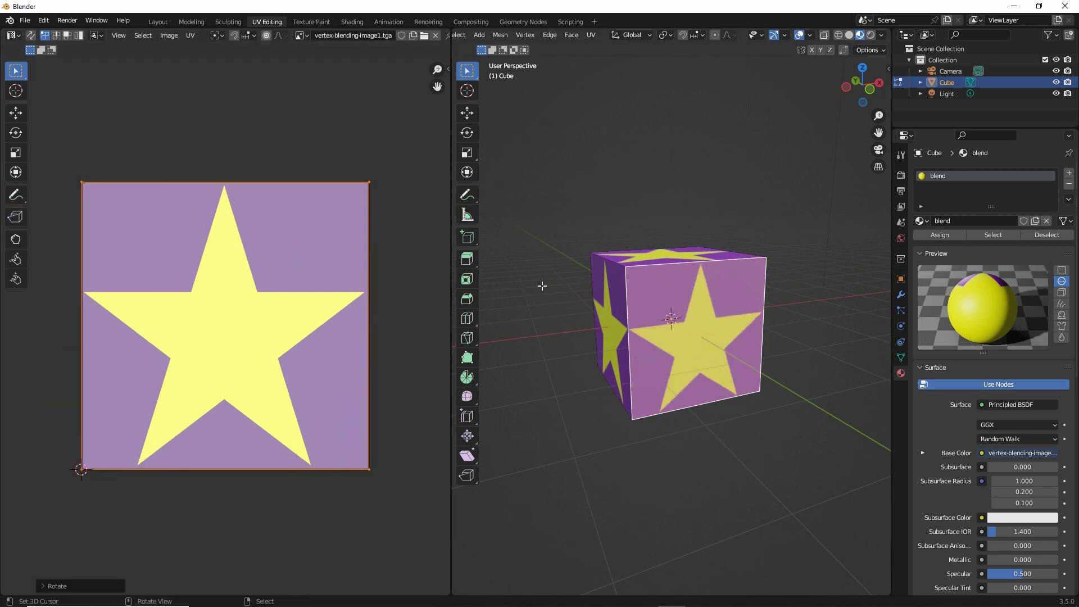
- Rotate the UVs of the next side face with an inverted star until it points upright, and check the cube's other faces
middle_click_drag(542, 285, 649, 314)
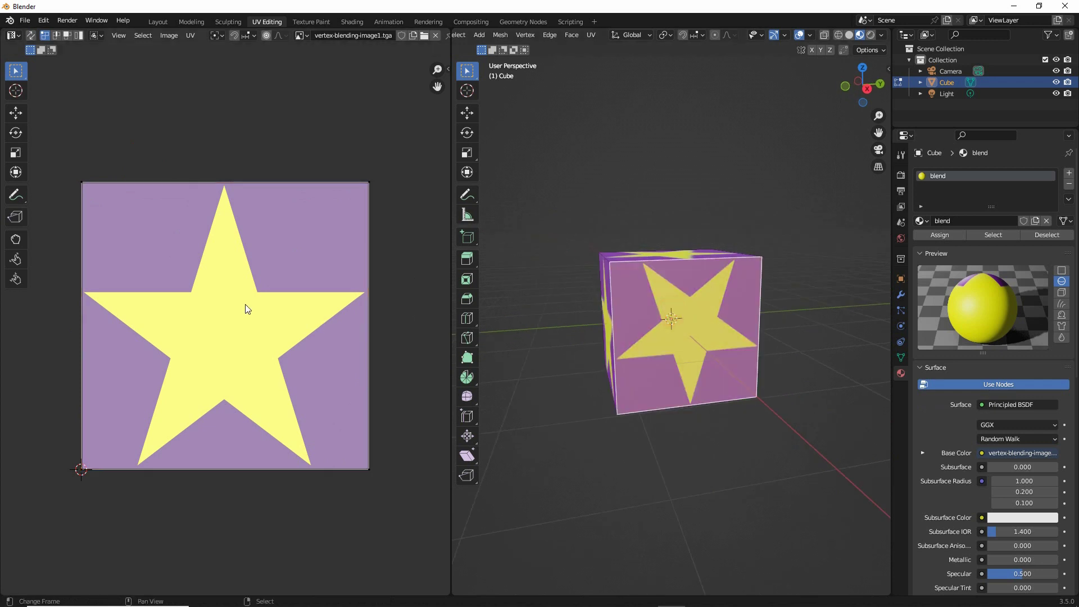
key("a")
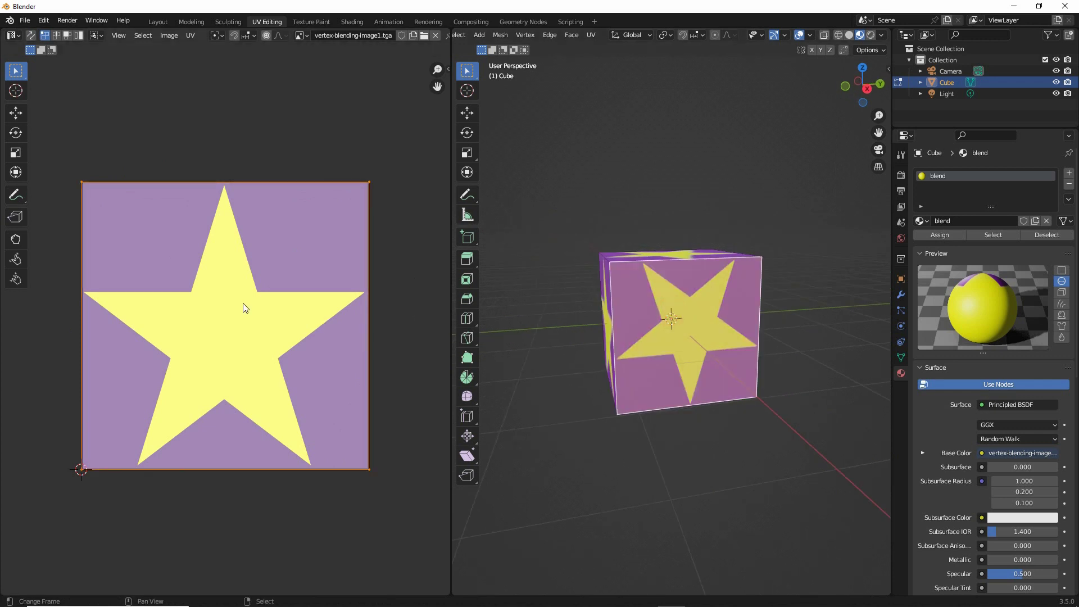
type("r1")
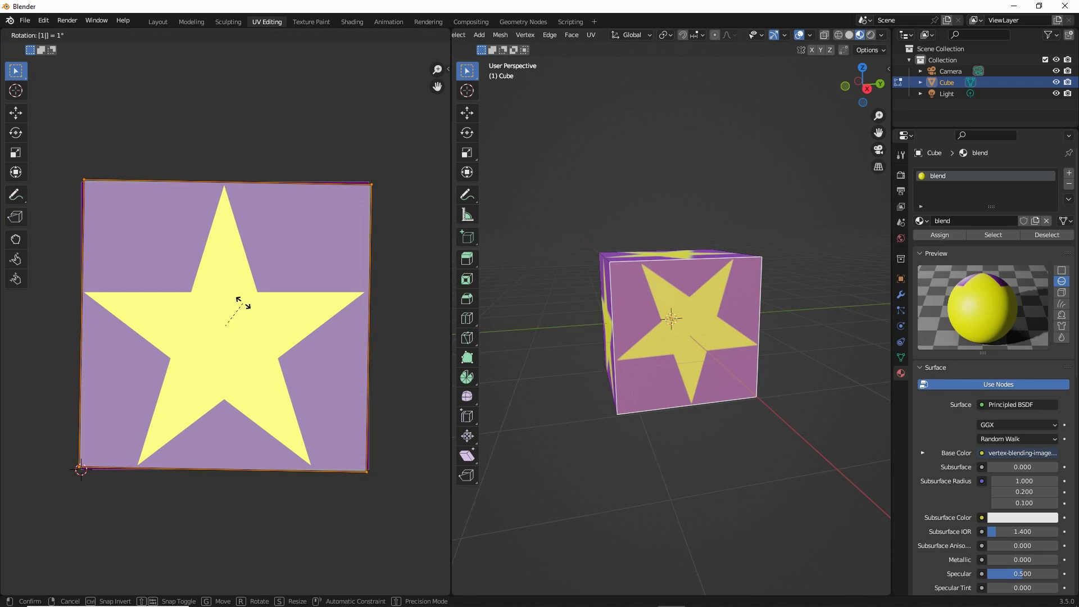
key("BackSpace")
key("Return")
middle_click_drag(647, 326, 845, 333)
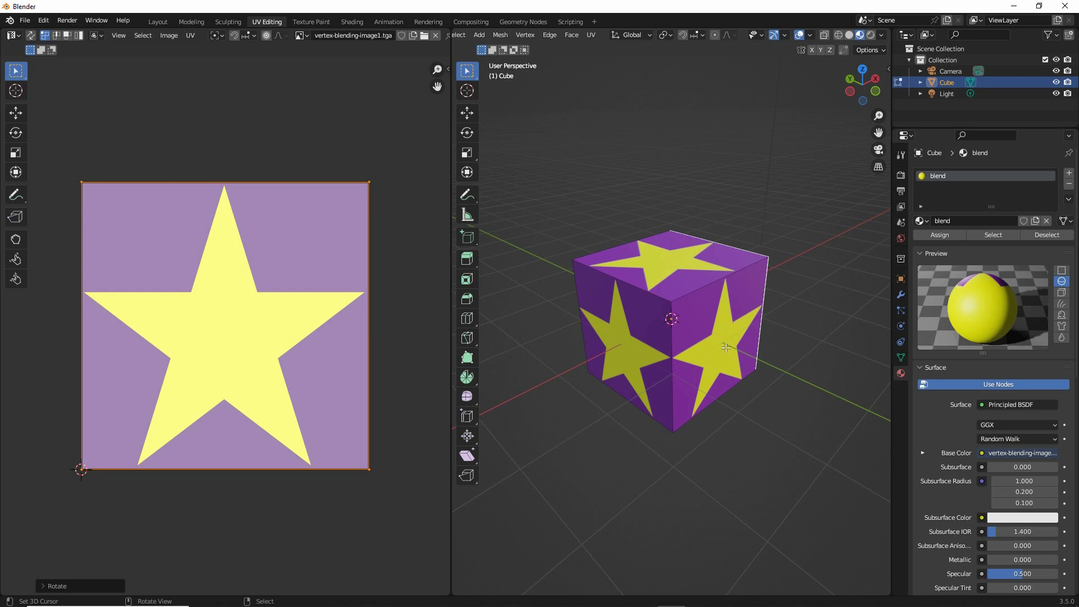
middle_click_drag(726, 348, 614, 346)
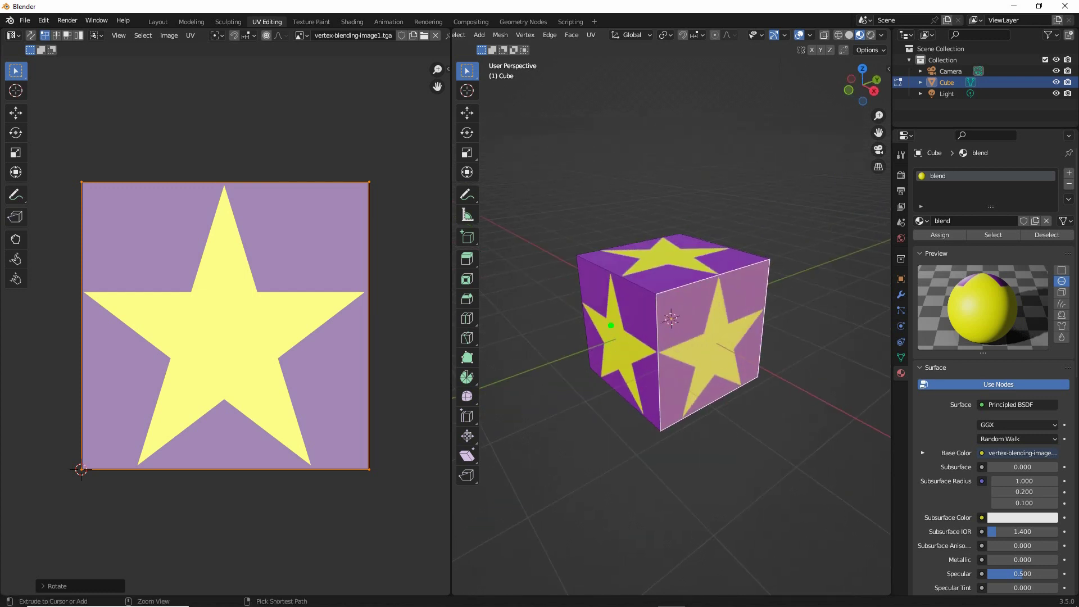
left_click_drag(652, 335, 731, 349)
- In the Shading workspace, move the vertex-blending-image1.tga node up level with the Principled BSDF node
left_click_drag(348, 10, 400, 31)
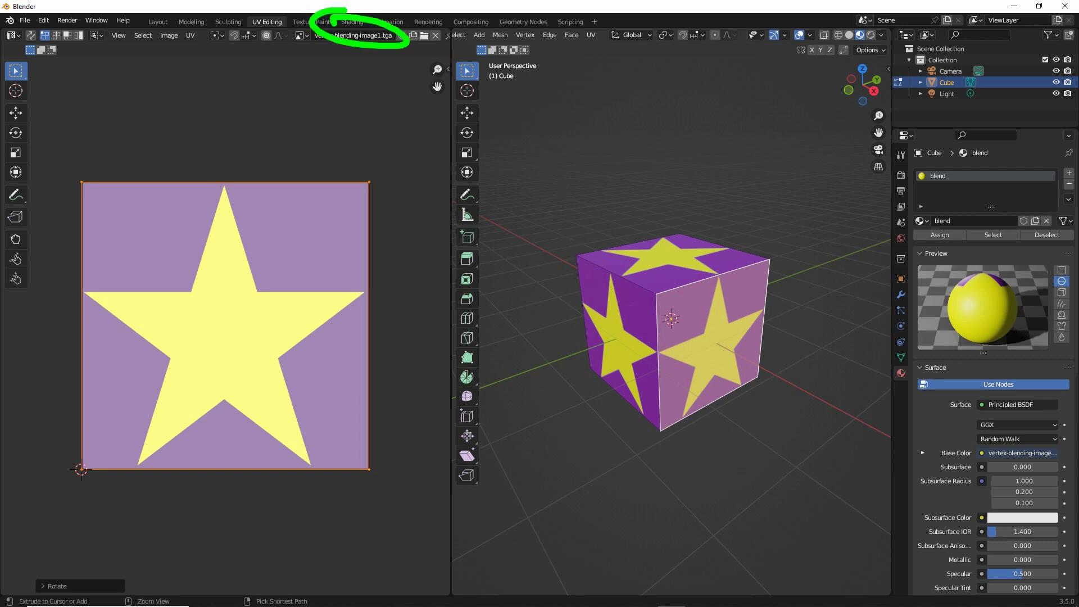
left_click(347, 22)
mouse_move(489, 245)
middle_mouse_down()
mouse_move(552, 245)
mouse_move(699, 217)
mouse_move(421, 228)
middle_mouse_up()
middle_click_drag(385, 501, 397, 474)
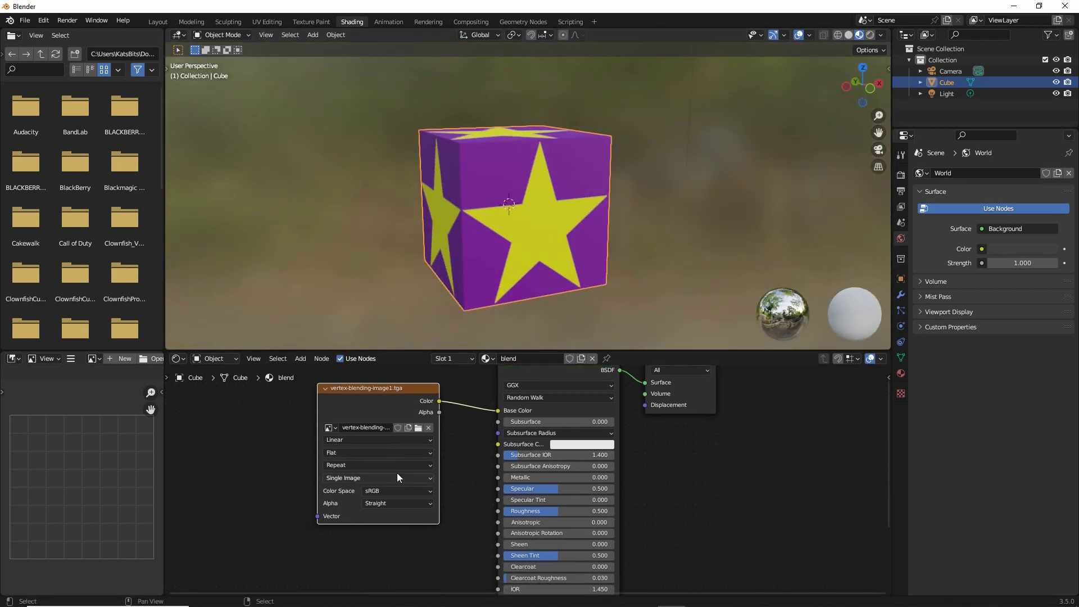
scroll(443, 458, "down", 2)
scroll(443, 457, "up", 1)
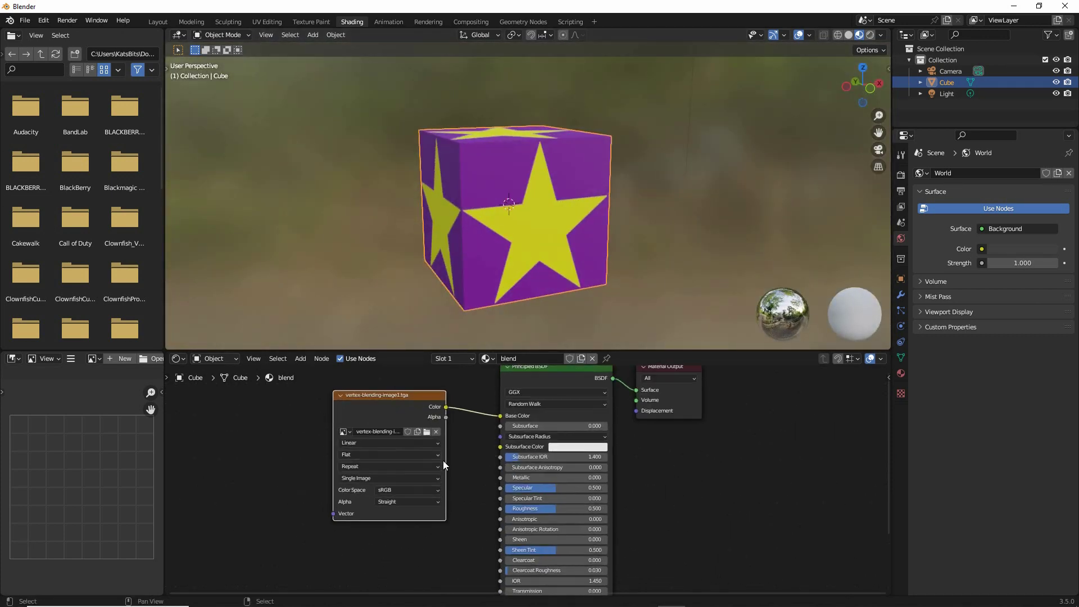
key("ctrl+space")
scroll(443, 460, "down", 3)
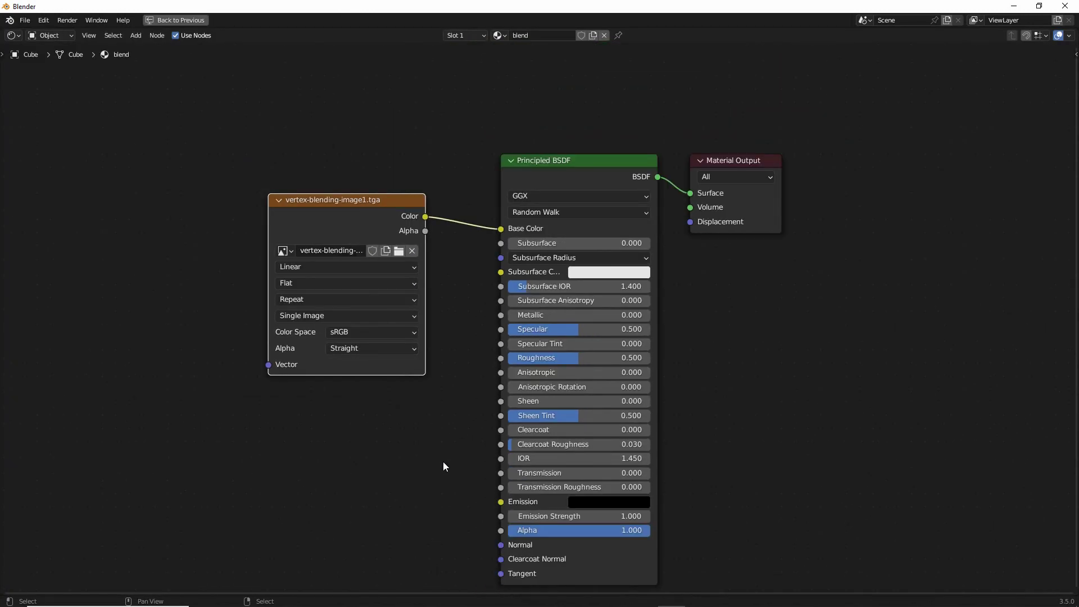
middle_click_drag(443, 461, 450, 422)
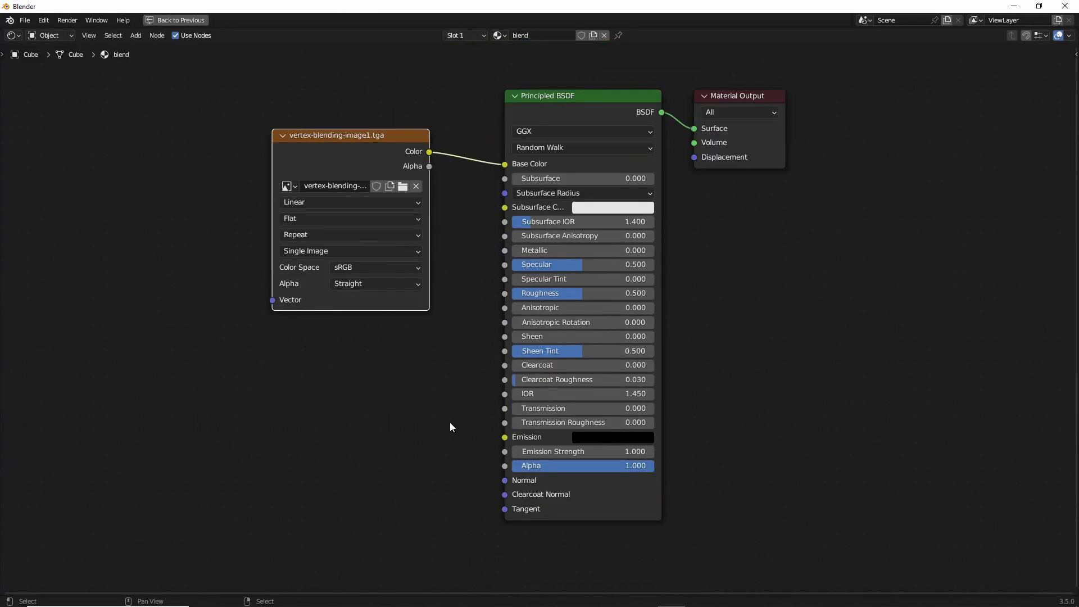
left_click_drag(359, 136, 365, 98)
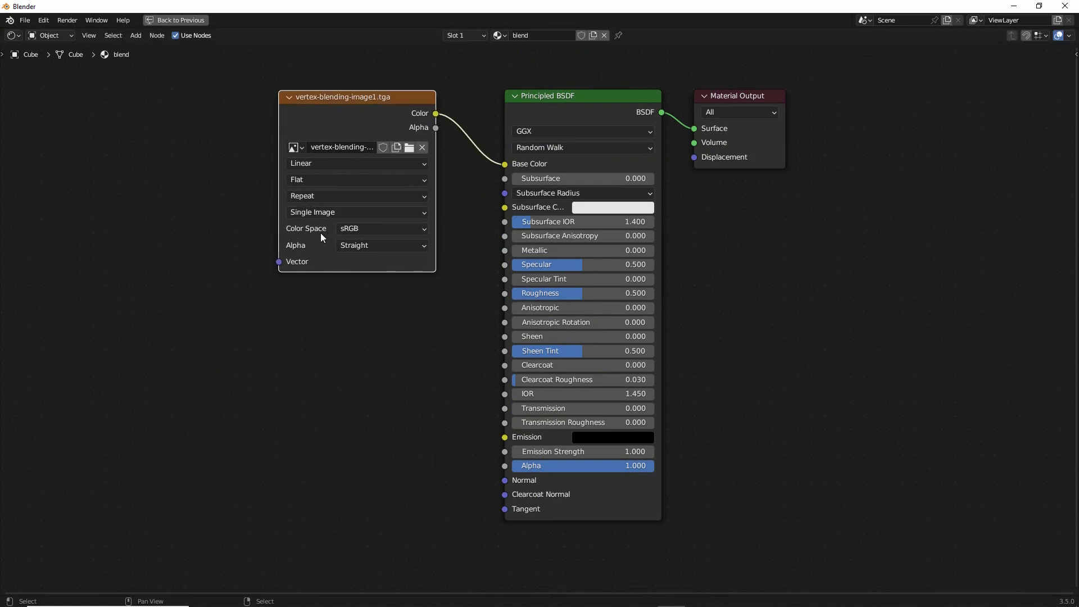
key("ctrl+space")
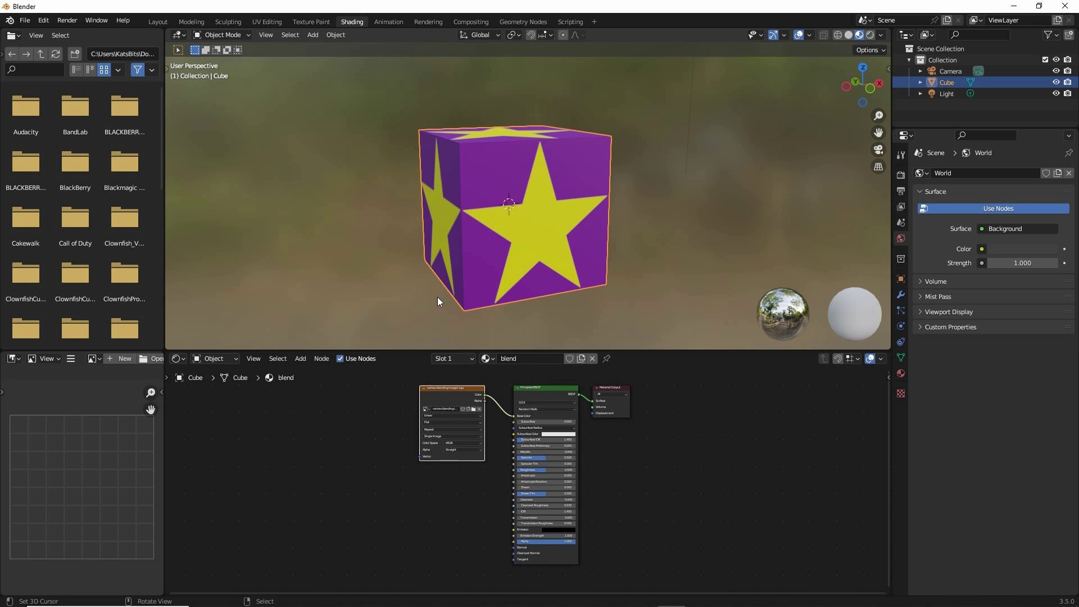
- Add a second Image Texture node to the blend material, below and left of the existing image texture
left_click(301, 359)
mouse_move(312, 426)
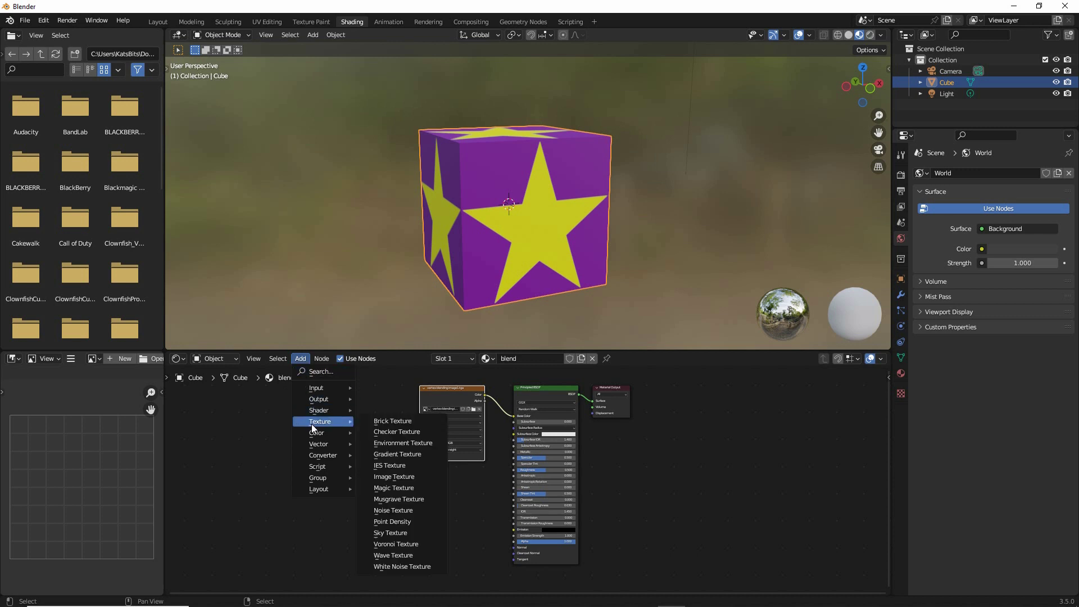
left_click(393, 477)
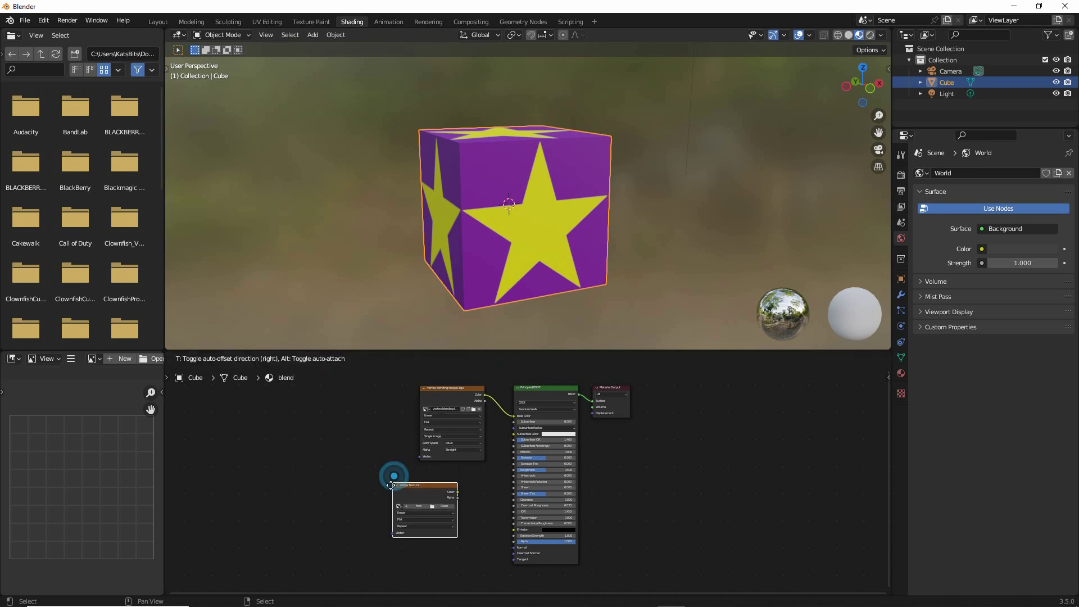
left_click(308, 489)
scroll(338, 523, "up", 2)
middle_click_drag(338, 523, 416, 467)
scroll(451, 461, "up", 2)
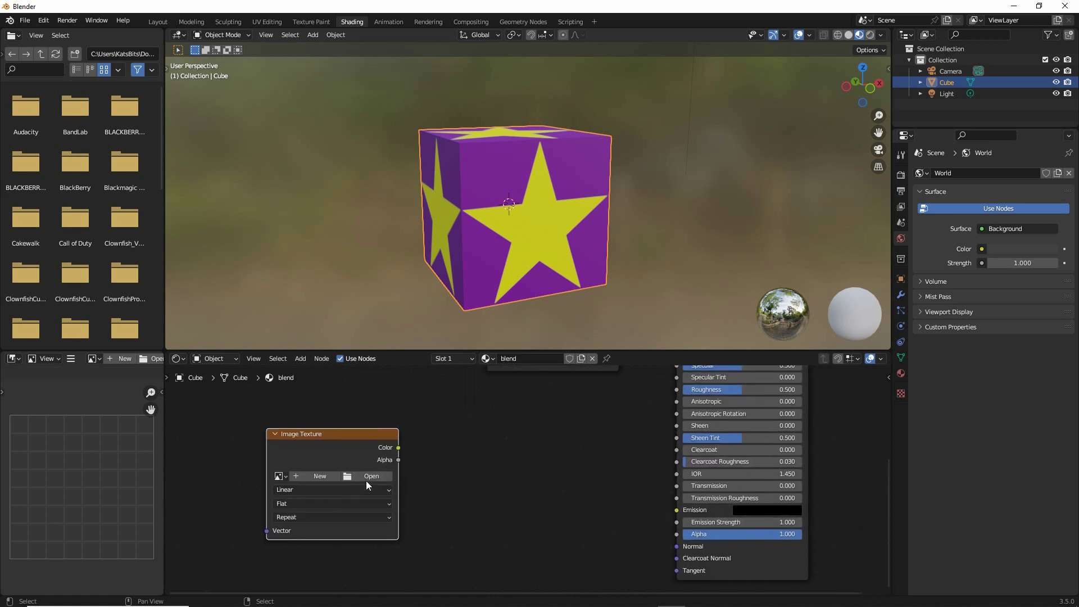
- Load vertex-blending-image4.tga from the Blender 2.80 folder into the new Image Texture node
key("ctrl+2")
left_click_drag(363, 465, 363, 456)
key("Escape")
left_click(369, 476)
left_click(289, 414)
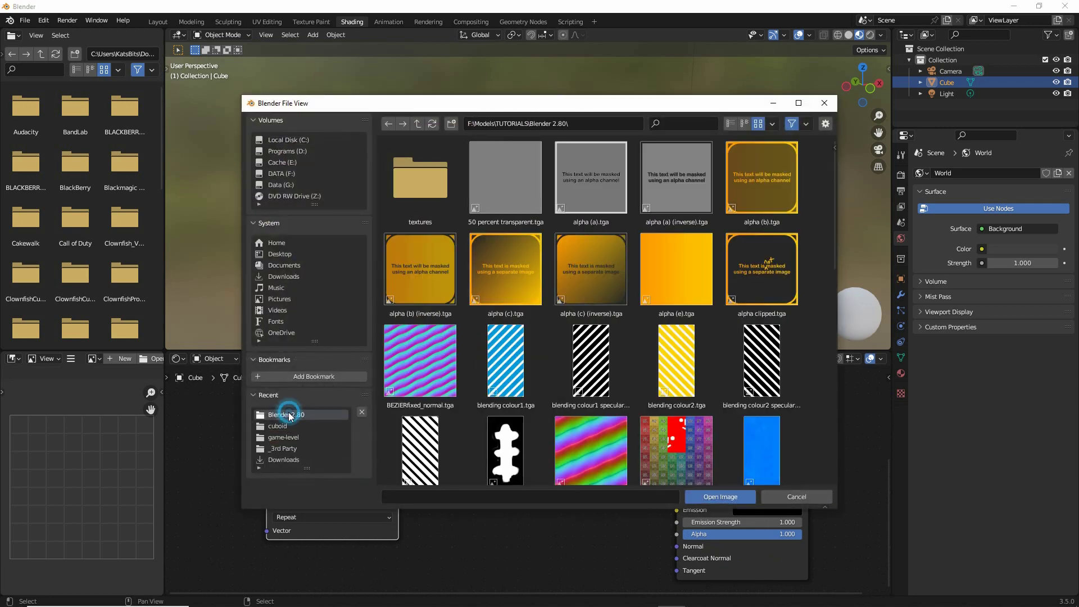
scroll(614, 420, "down", 10)
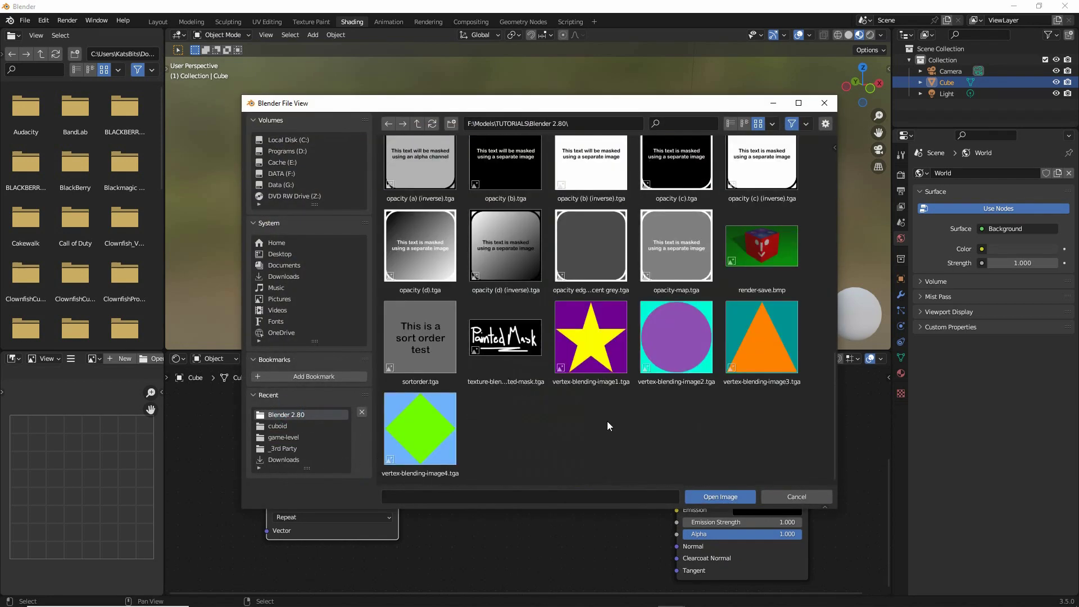
left_click(427, 436)
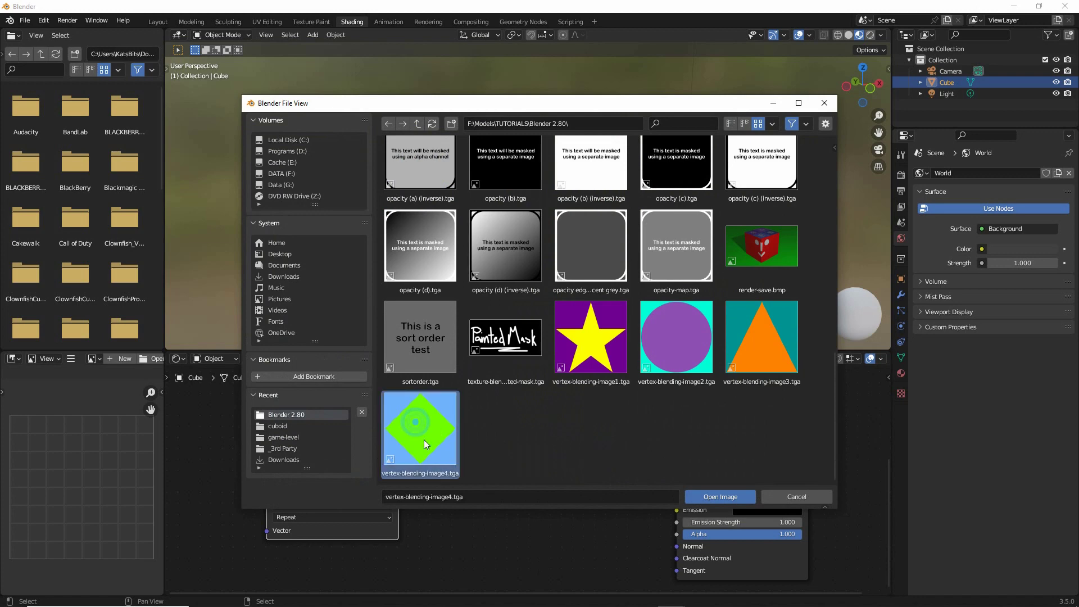
left_click(720, 497)
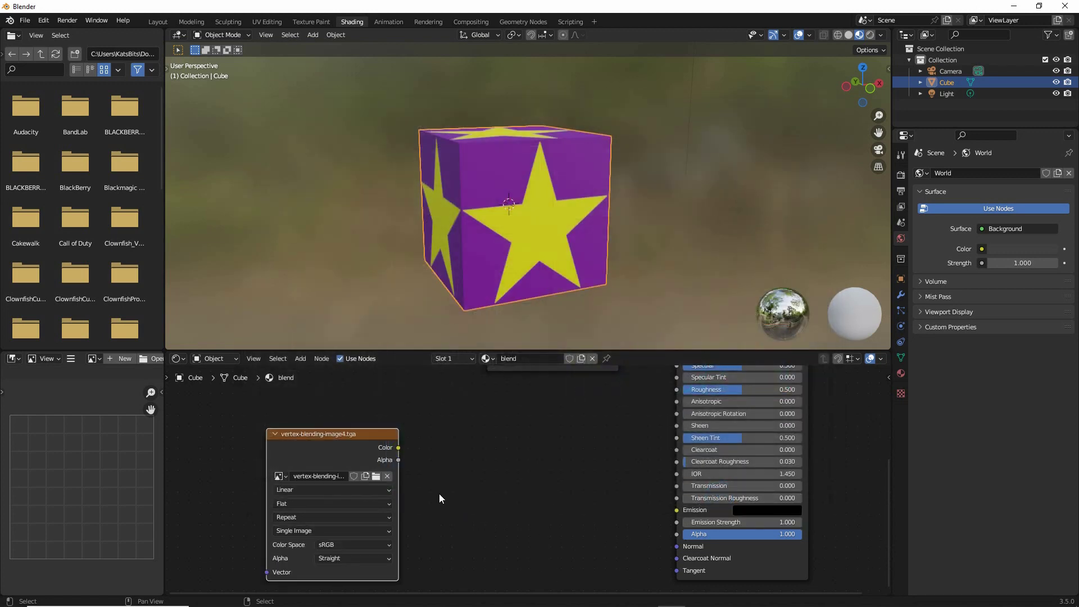
- Add a Color Attribute node above the vertex-blending-image4.tga node
scroll(439, 493, "down", 4)
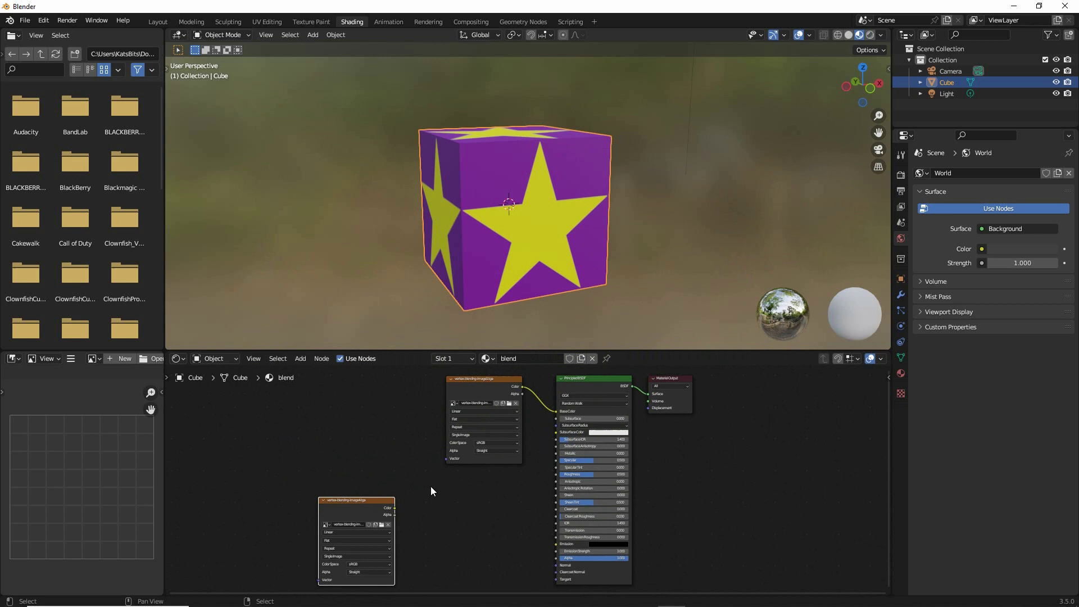
scroll(432, 489, "down", 3)
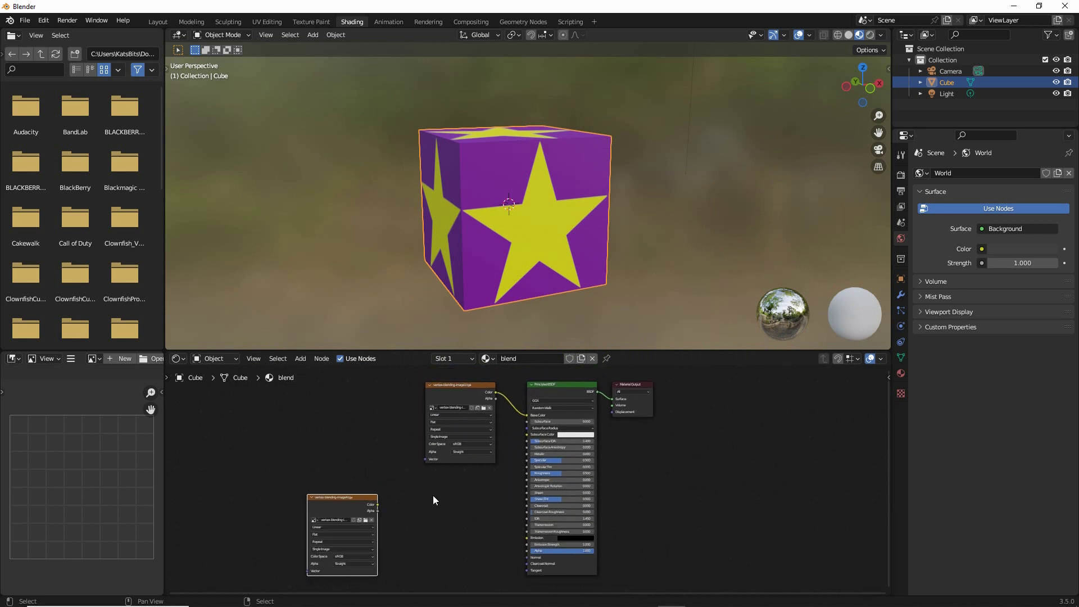
left_click(300, 359)
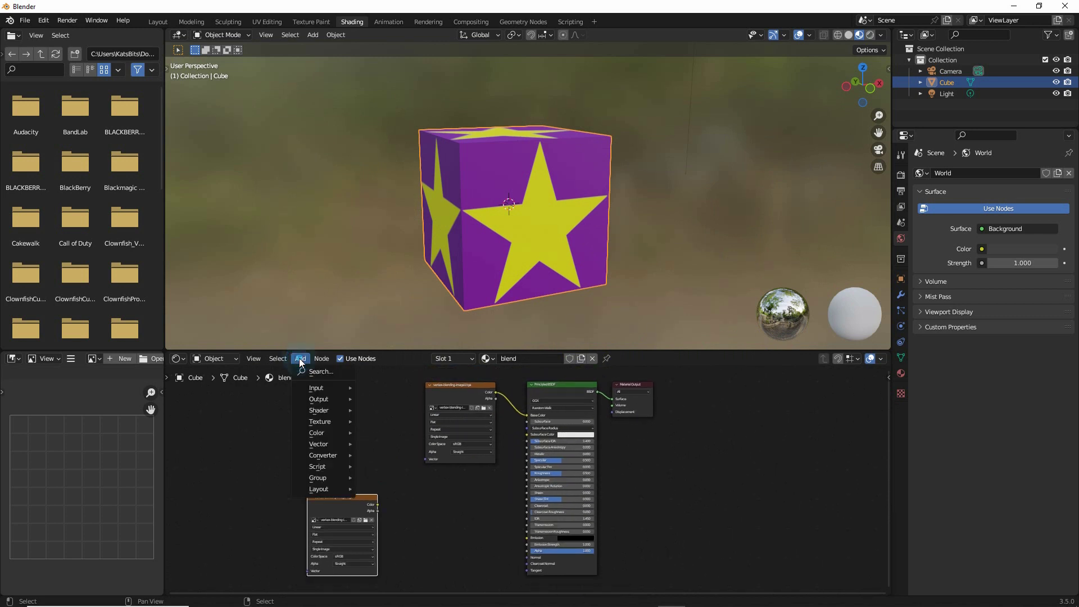
mouse_move(315, 389)
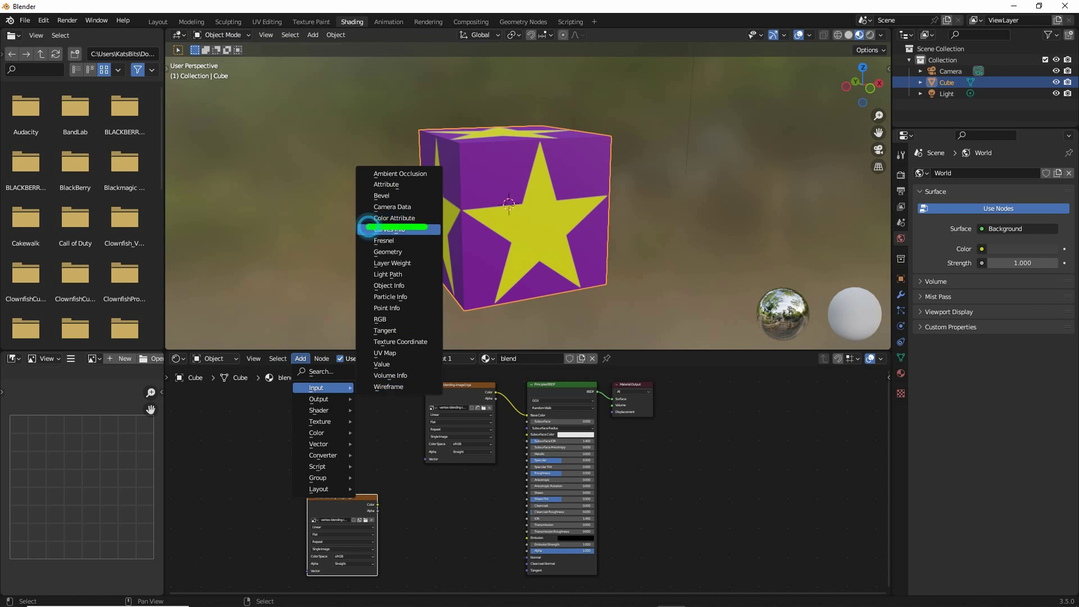
mouse_move(294, 369)
left_mouse_down()
mouse_move(317, 368)
mouse_move(328, 396)
left_mouse_up()
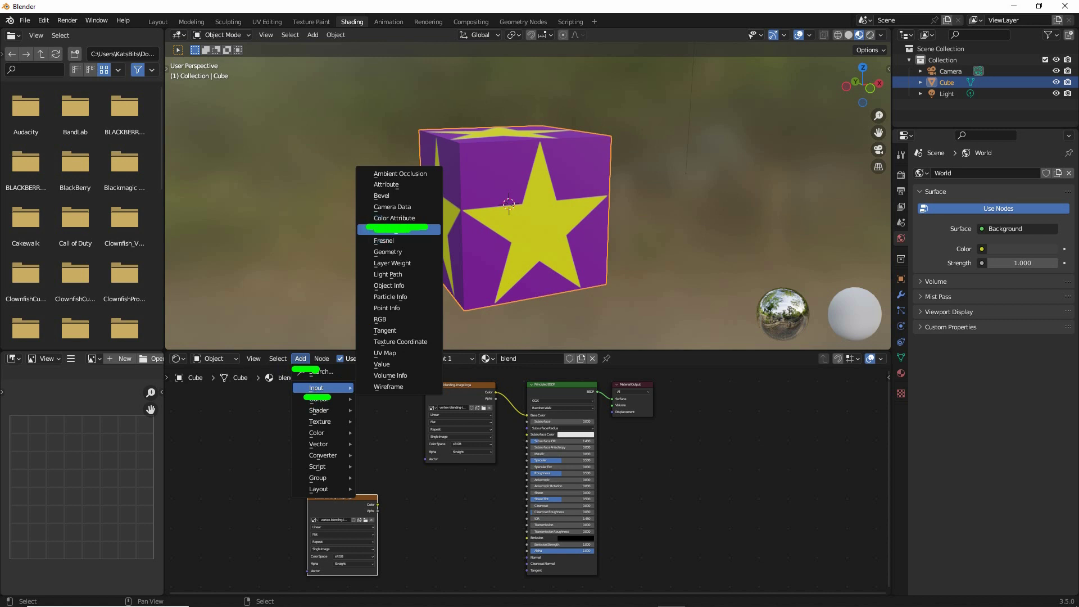
left_click(396, 218)
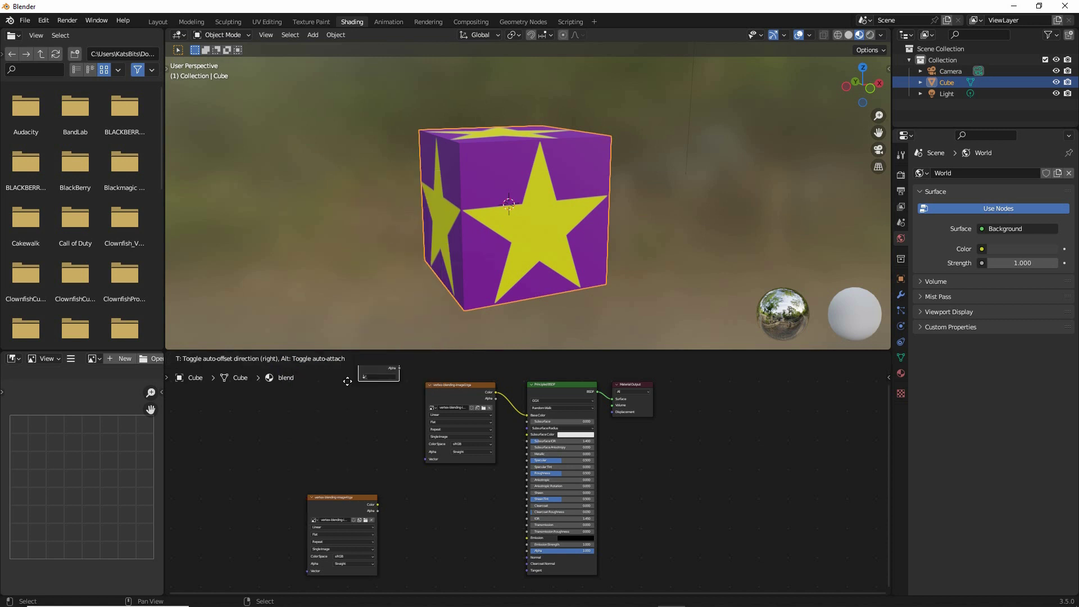
left_click(334, 411)
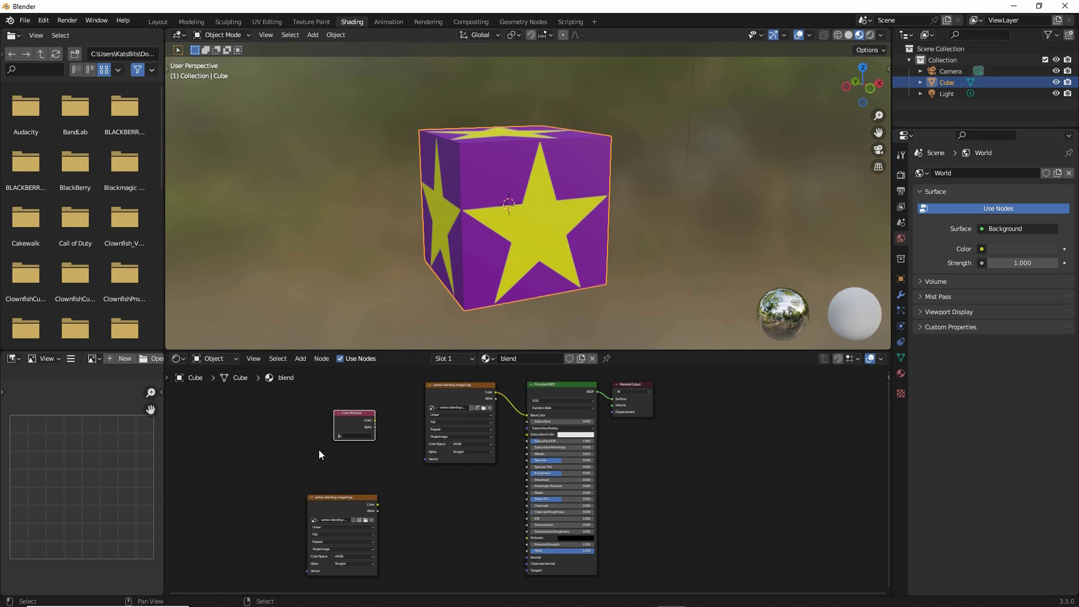
- Add a Mix Color node between the Color Attribute node and the two image textures
left_click(299, 359)
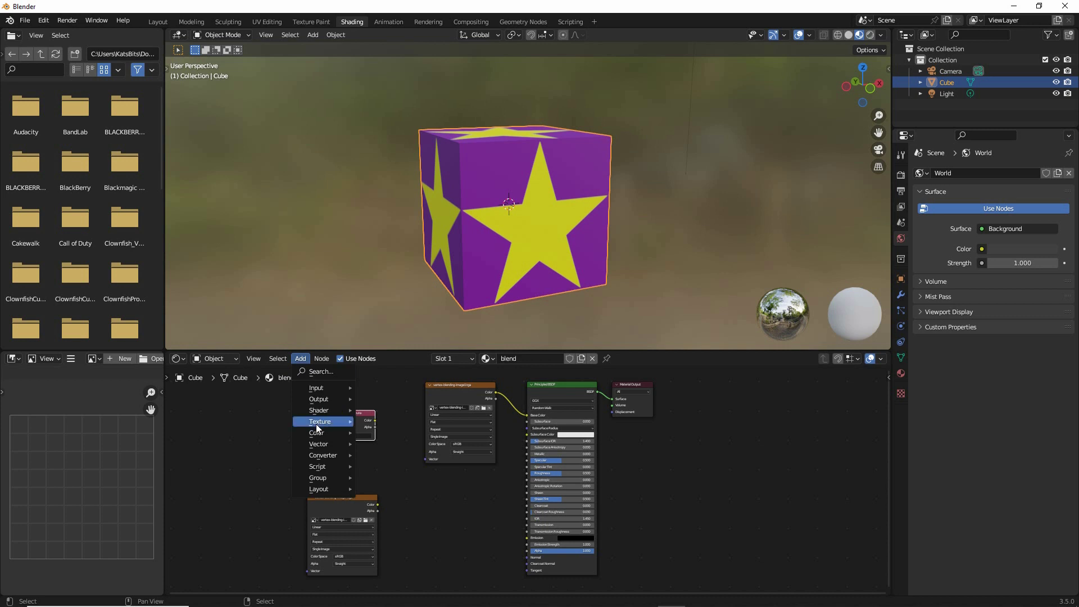
mouse_move(315, 434)
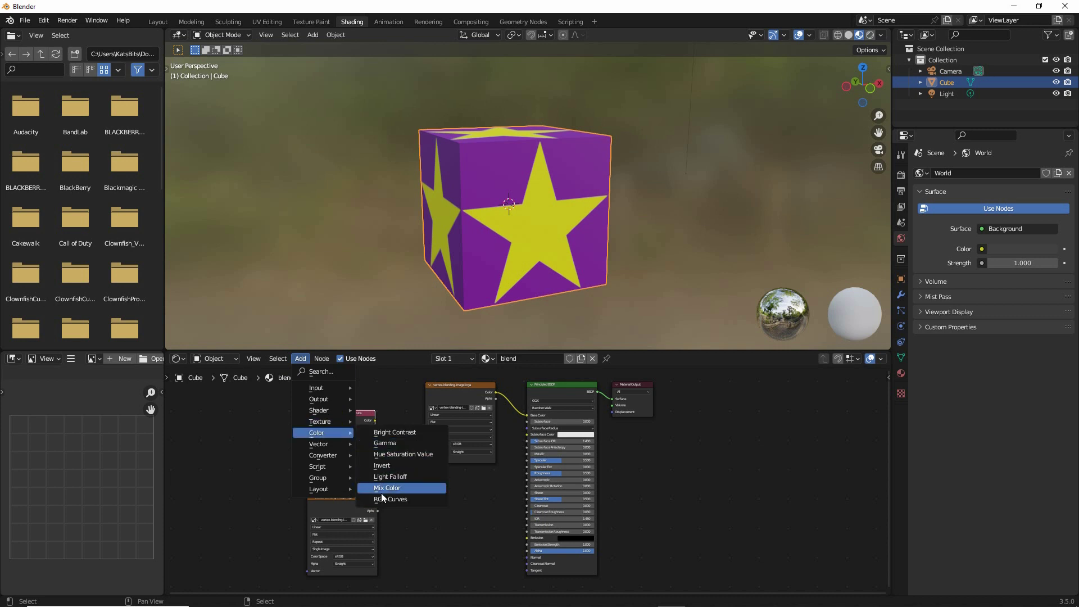
left_click_drag(374, 497, 414, 496)
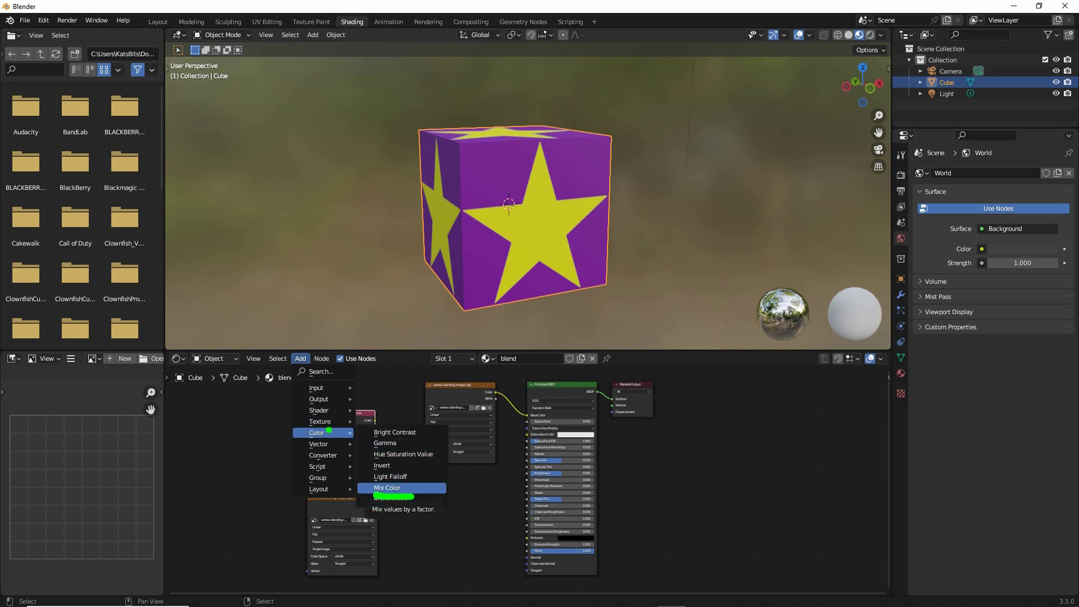
left_click_drag(287, 371, 311, 371)
left_click_drag(310, 444, 324, 444)
left_click(372, 496)
left_click(394, 488)
left_click(406, 461)
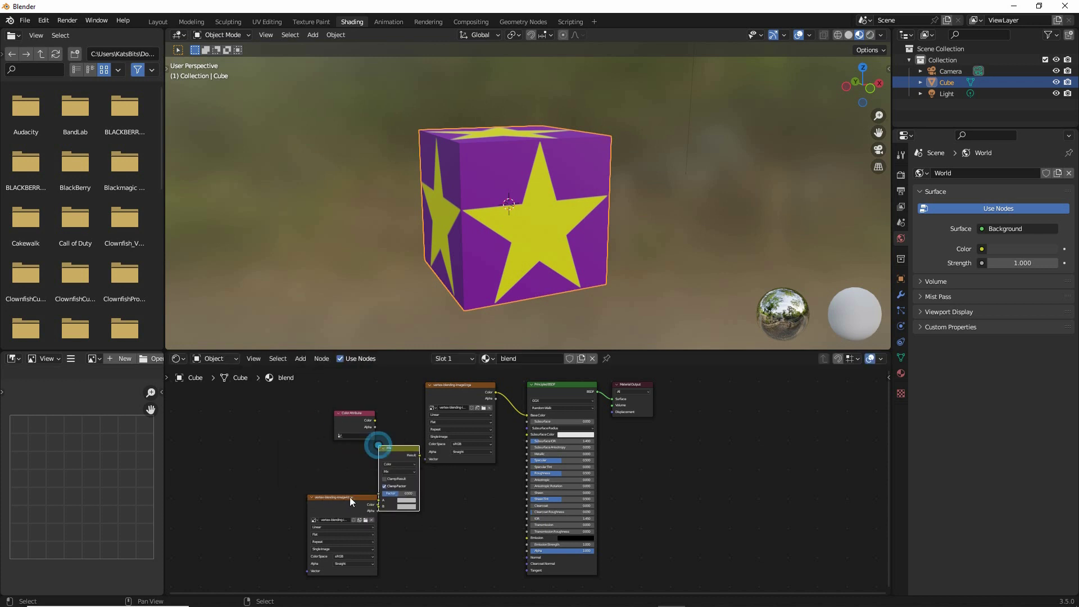
- Space out the second image texture, Color Attribute and Mix nodes, and connect Color Attribute's Color output to the Mix node's Factor input
left_click_drag(348, 498, 319, 486)
left_click_drag(362, 413, 347, 413)
scroll(354, 470, "up", 6)
middle_click_drag(307, 509, 407, 520)
mouse_move(427, 440)
left_mouse_down()
mouse_move(410, 431)
mouse_move(418, 423)
left_mouse_up()
mouse_move(340, 387)
left_mouse_down()
mouse_move(326, 387)
mouse_move(326, 397)
left_mouse_up()
middle_click_drag(366, 504, 392, 476)
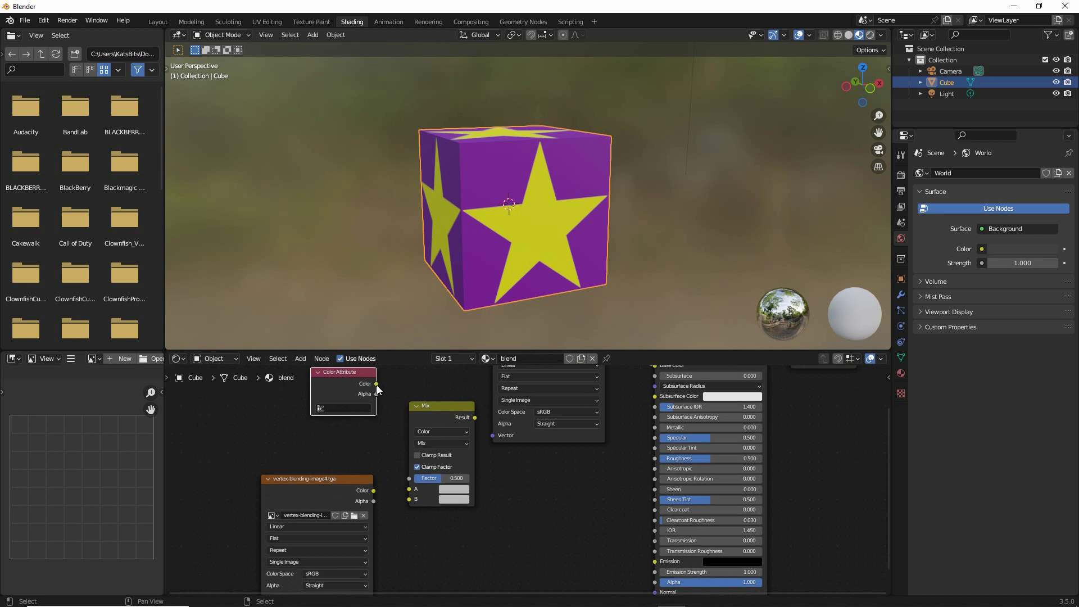
left_click_drag(377, 383, 412, 485)
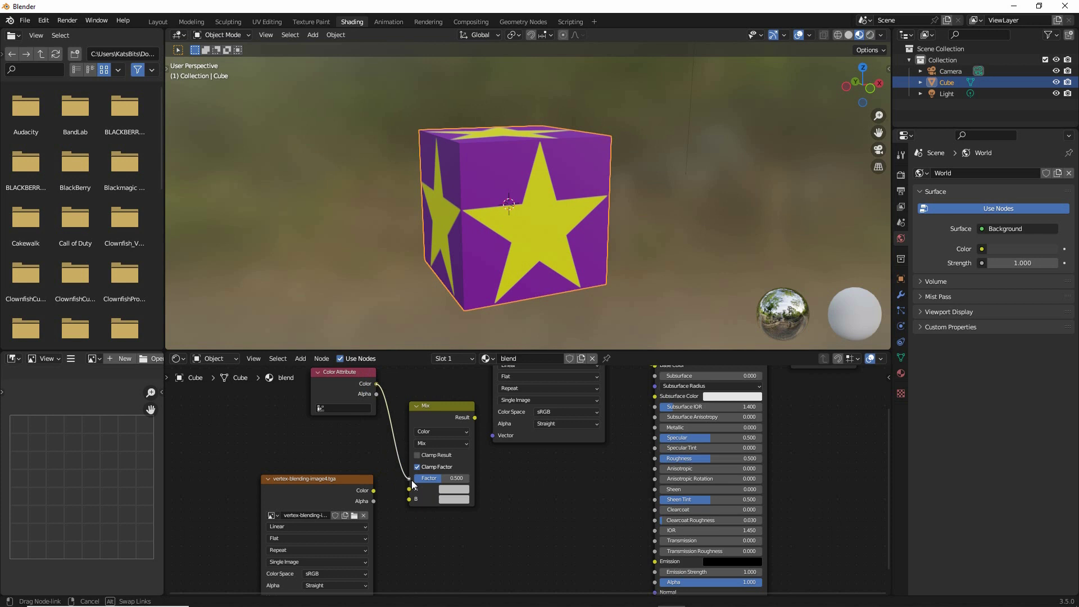
- Complete the Color Attribute link to the Mix node's Factor and connect vertex-blending-image4.tga's Color output to its B input
left_click_drag(412, 485, 412, 484)
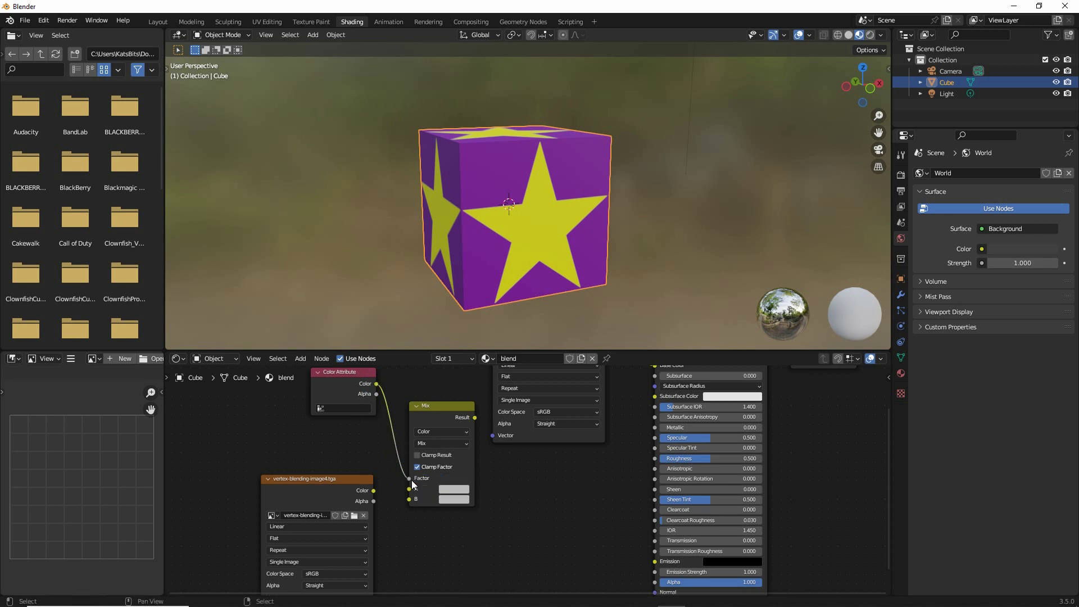
middle_click_drag(407, 535, 408, 487)
left_click_drag(364, 443, 392, 451)
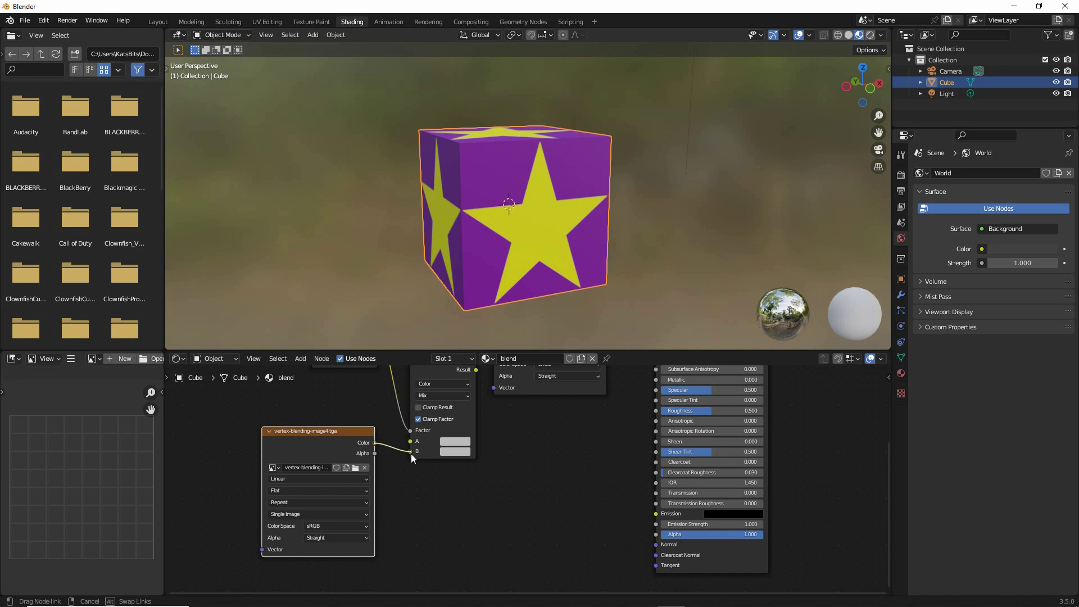
left_click_drag(411, 454, 411, 451)
scroll(438, 449, "up", 3, "shift")
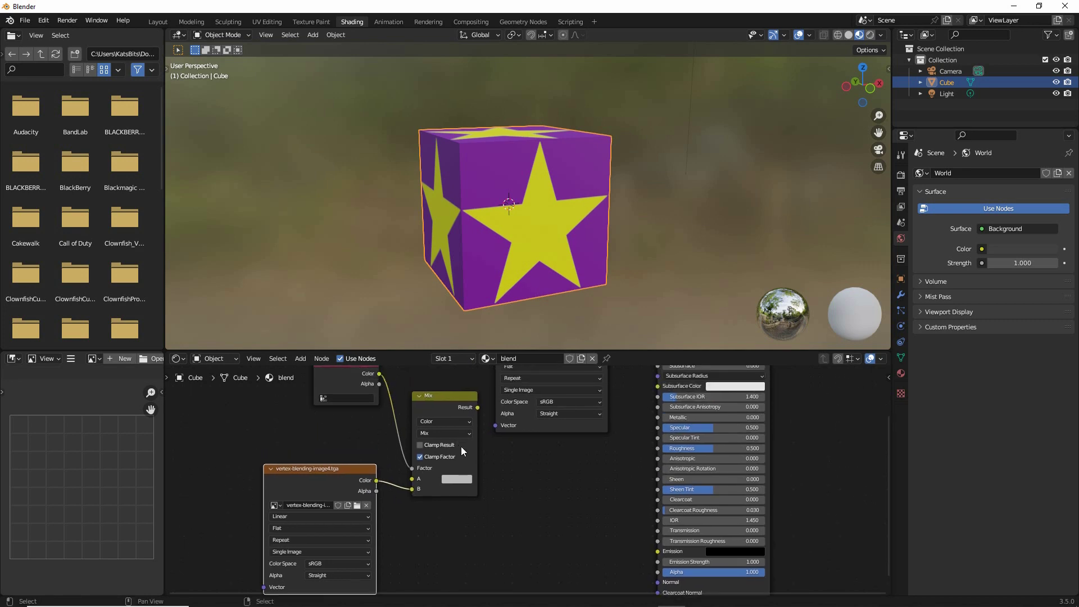
key("ctrl+space")
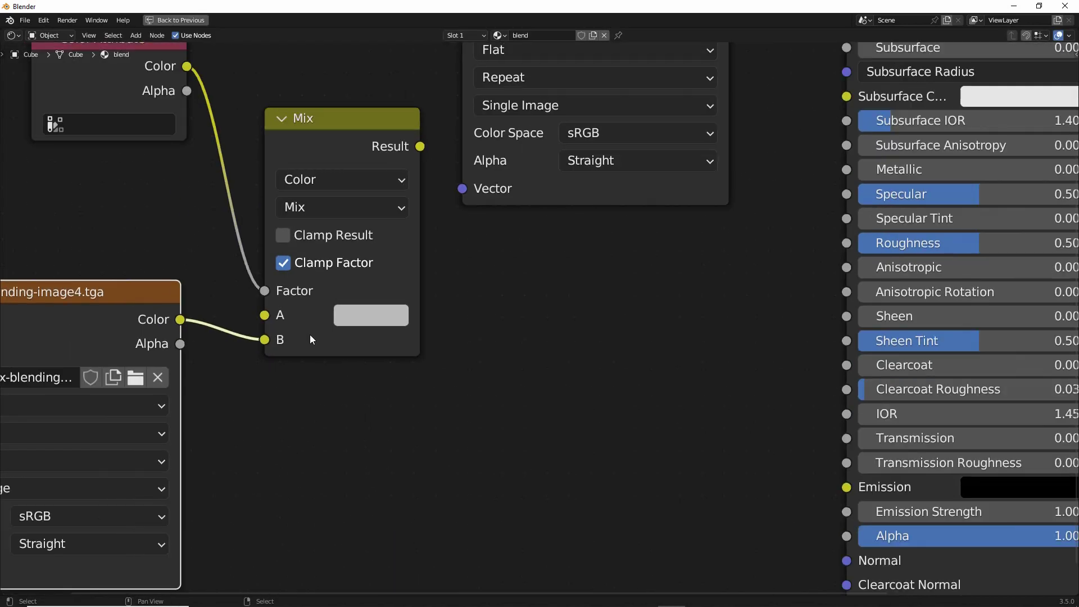
scroll(309, 335, "down", 2)
middle_click_drag(335, 344, 312, 376)
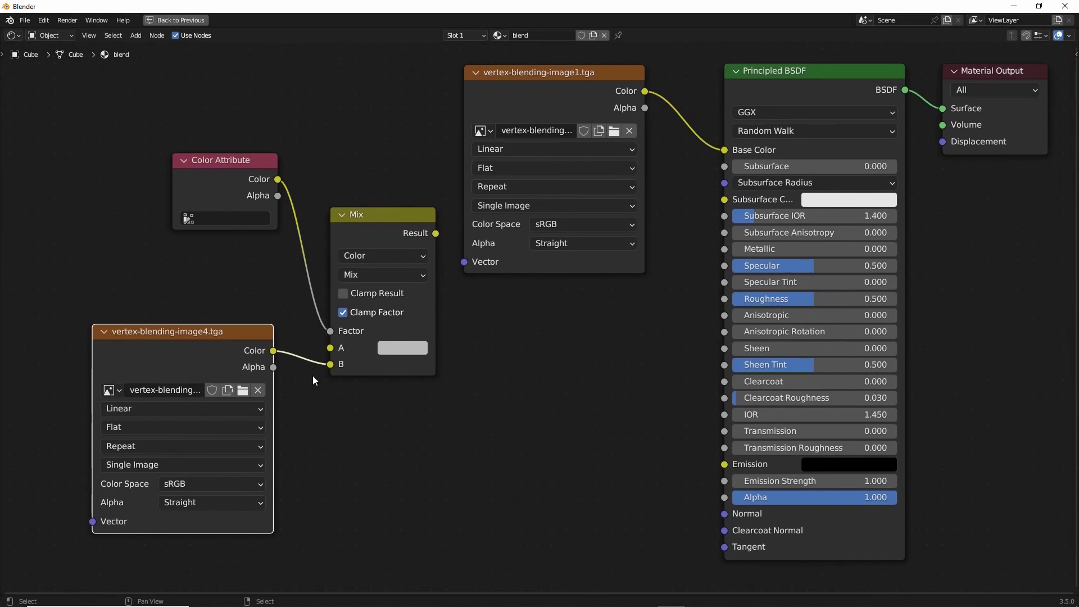
- Disconnect vertex-blending-image1.tga from the Principled BSDF's Base Color and move that image node to the left of the Color Attribute node
left_click(179, 22)
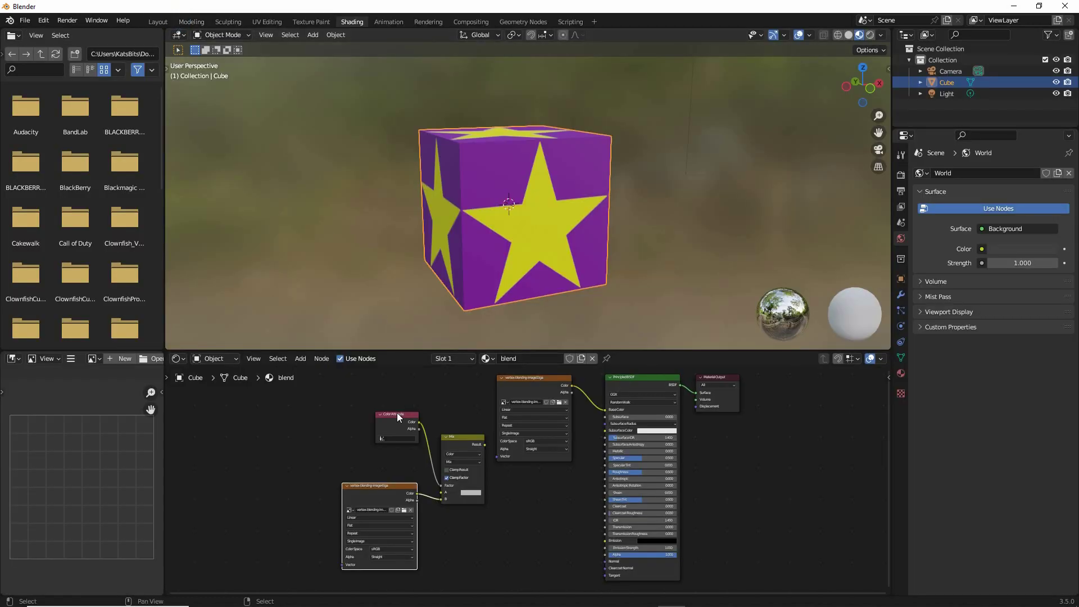
scroll(488, 440, "right", 1, "ctrl")
middle_click_drag(500, 256, 509, 216)
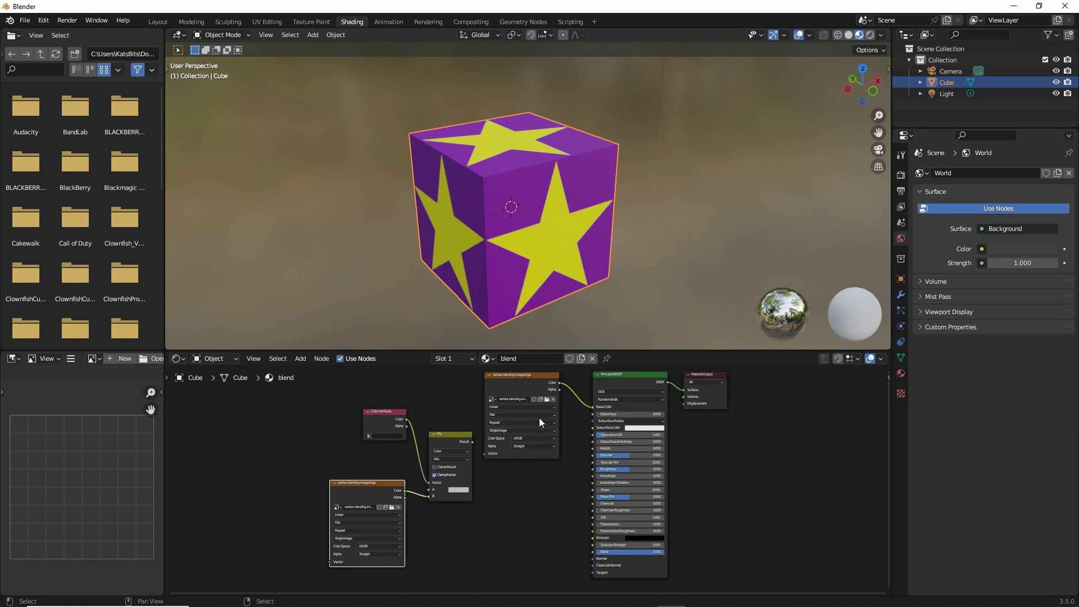
key("ctrl+2")
left_click_drag(592, 396, 594, 391)
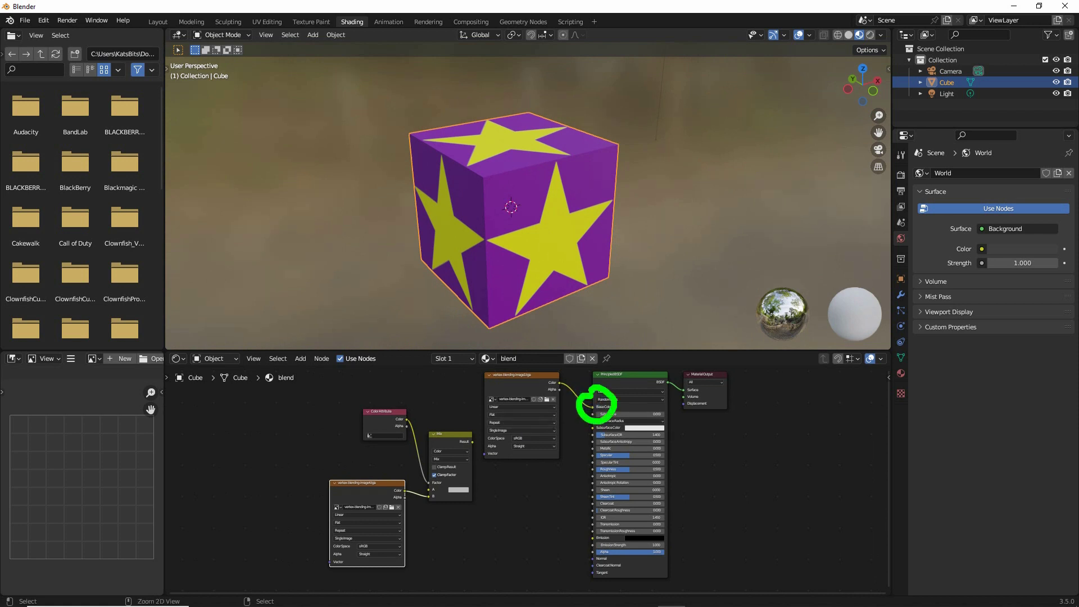
key("Escape")
left_click_drag(593, 408, 577, 430)
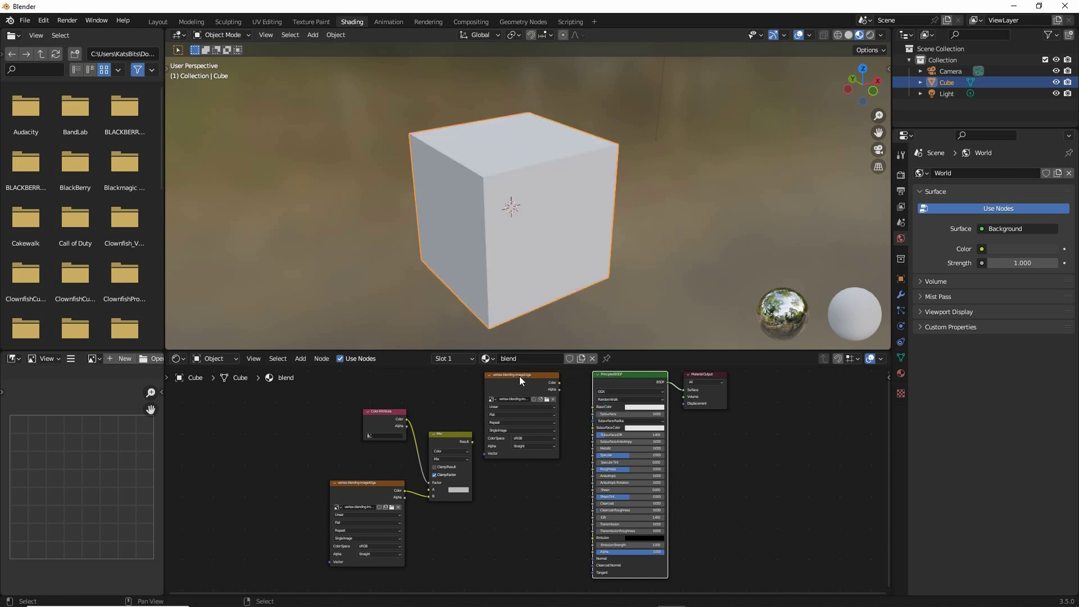
left_click_drag(519, 376, 275, 402)
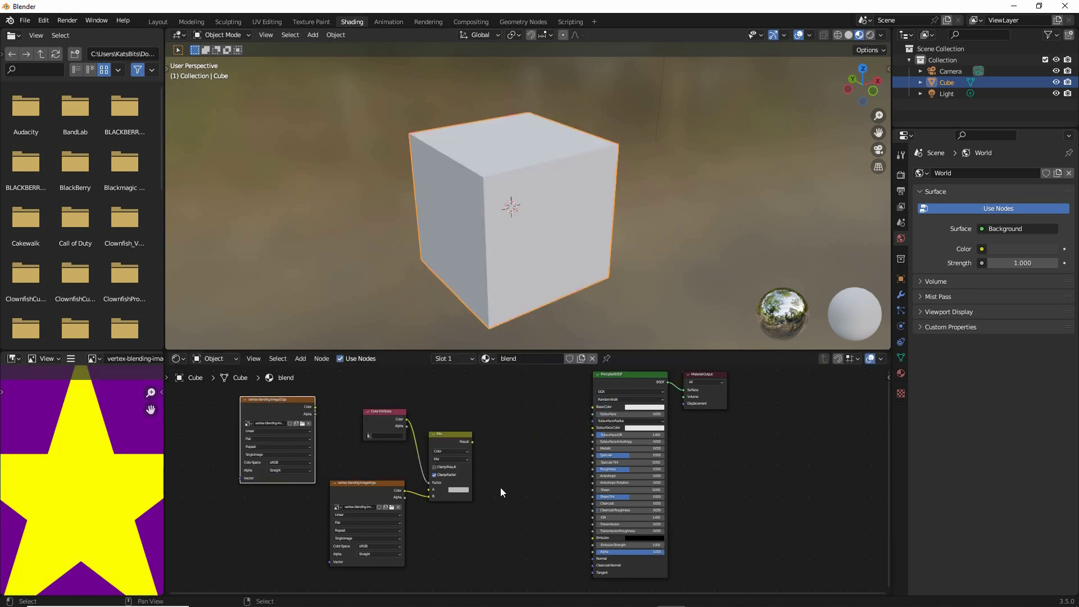
middle_click_drag(507, 472, 509, 479)
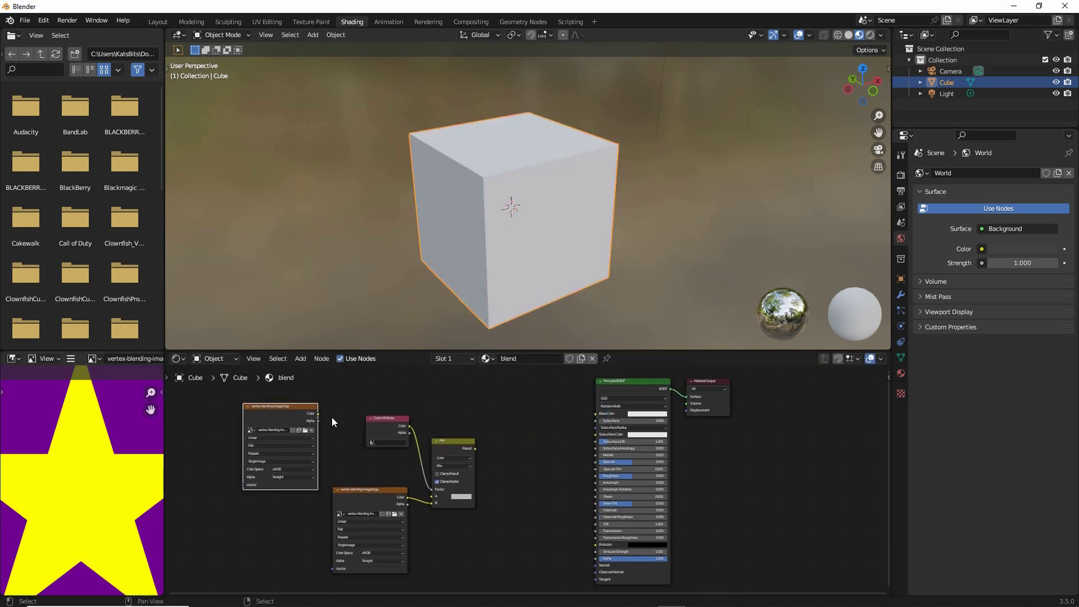
- Connect the vertex-blending-image1.tga node's Color output to the Mix node's A input
scroll(332, 417, "up", 3)
middle_click_drag(336, 479, 393, 477)
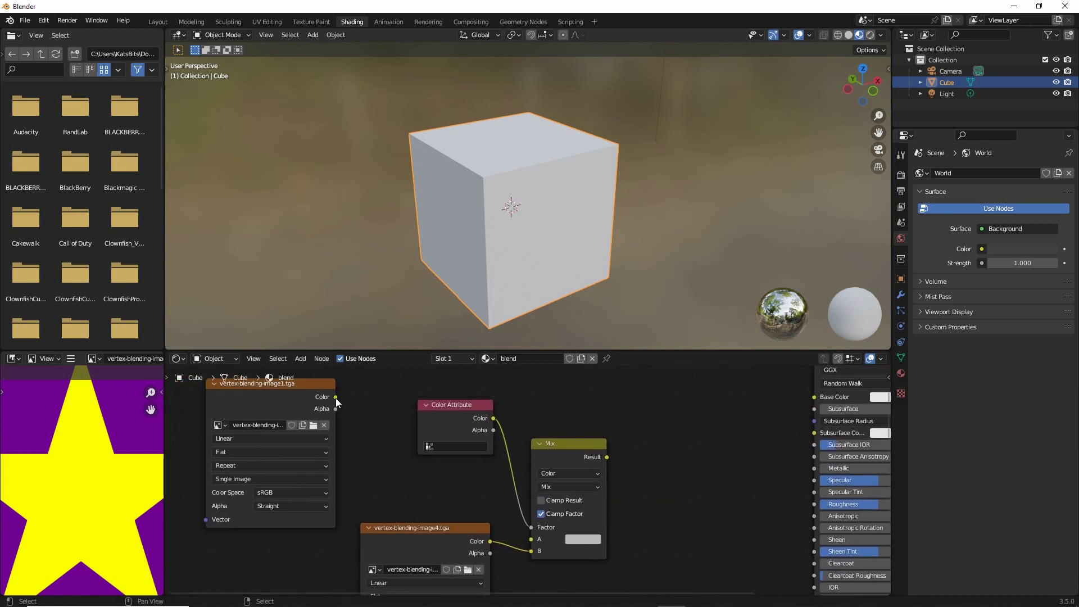
left_click_drag(335, 397, 531, 541)
scroll(683, 497, "down", 2)
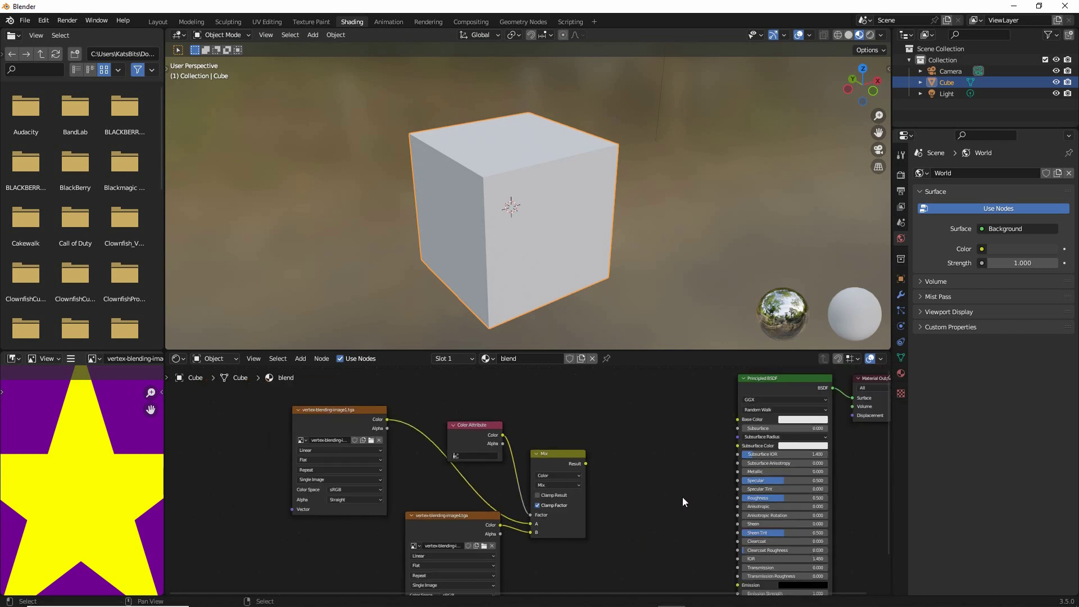
- Connect the Mix node's Result output to the Principled BSDF's Base Color input
middle_click_drag(683, 496, 520, 484)
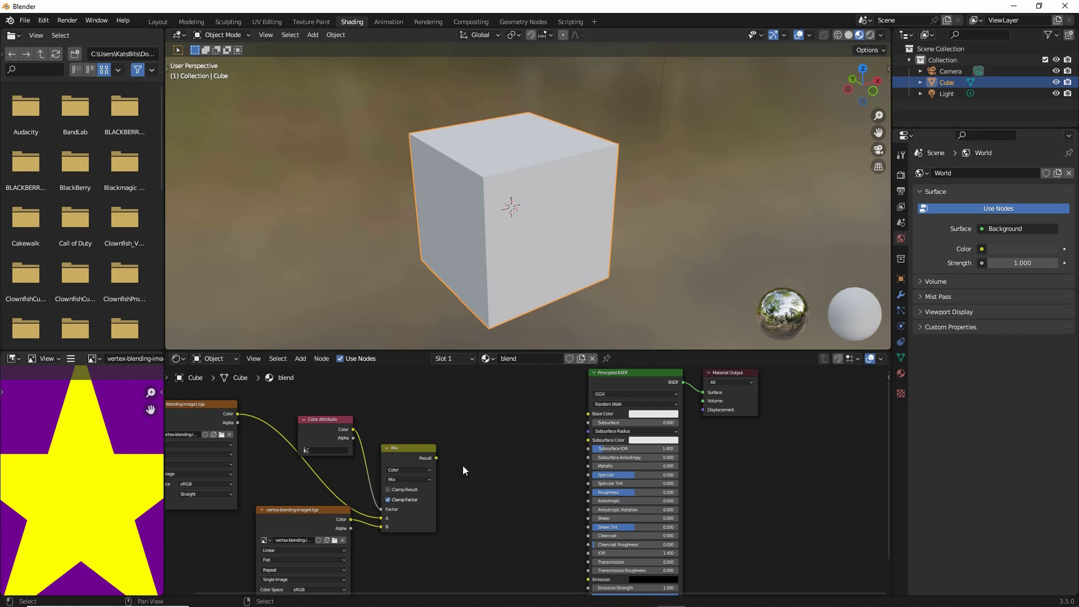
key("ctrl+2")
mouse_move(442, 449)
left_mouse_down()
mouse_move(423, 452)
mouse_move(443, 444)
left_mouse_up()
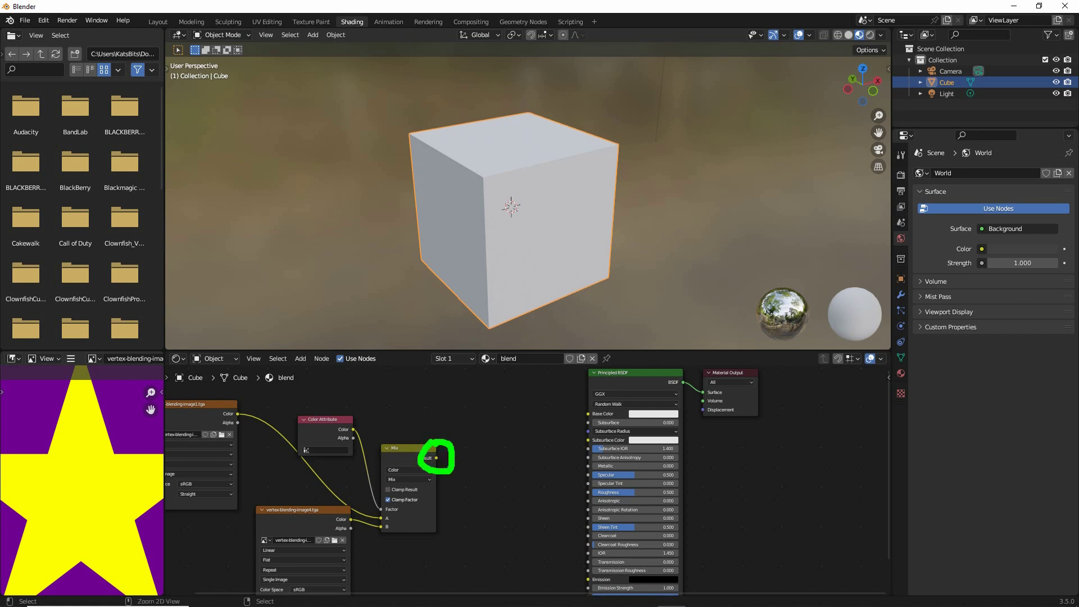
key("Escape")
left_click_drag(436, 458, 585, 413)
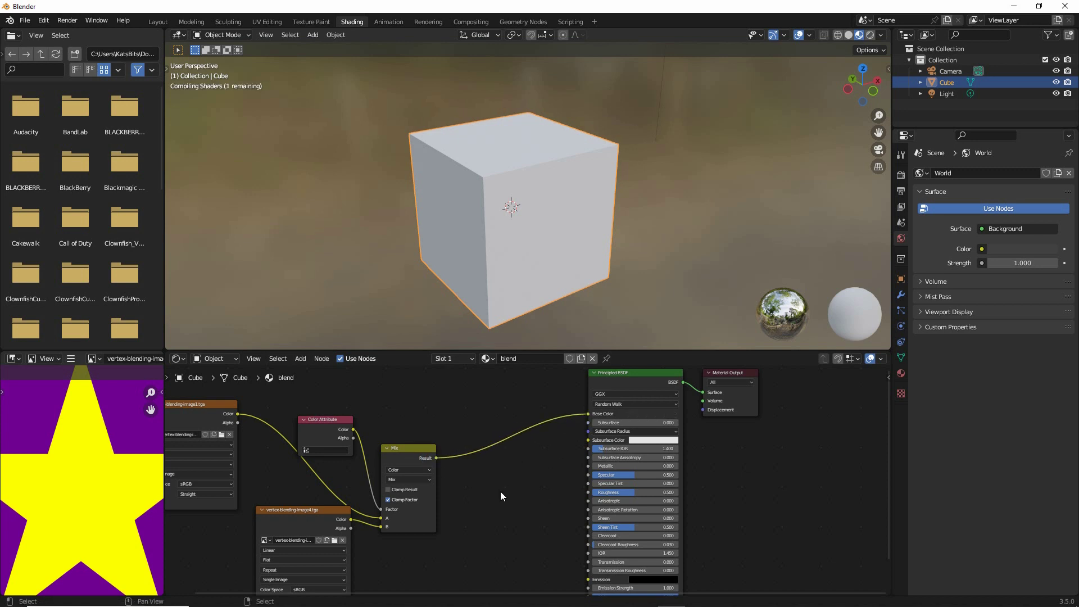
middle_click_drag(700, 281, 572, 238)
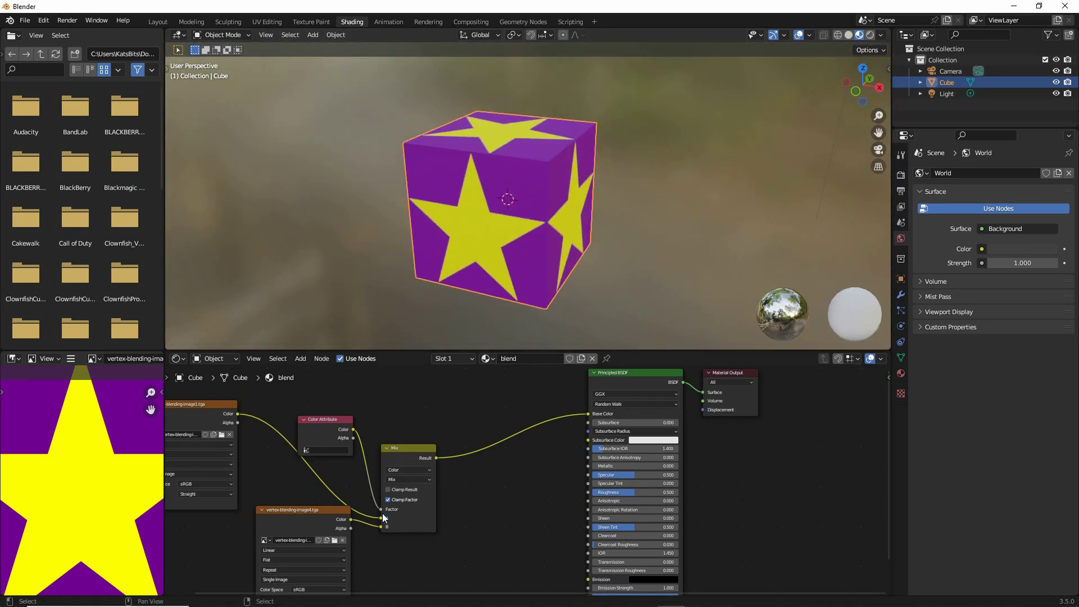
- Rearrange the Mix, Color Attribute and two image texture nodes into a tidy layout left of the Principled BSDF
scroll(386, 514, "down", 1)
middle_click_drag(386, 515, 484, 507)
key("ctrl+2")
left_click_drag(298, 417, 293, 453)
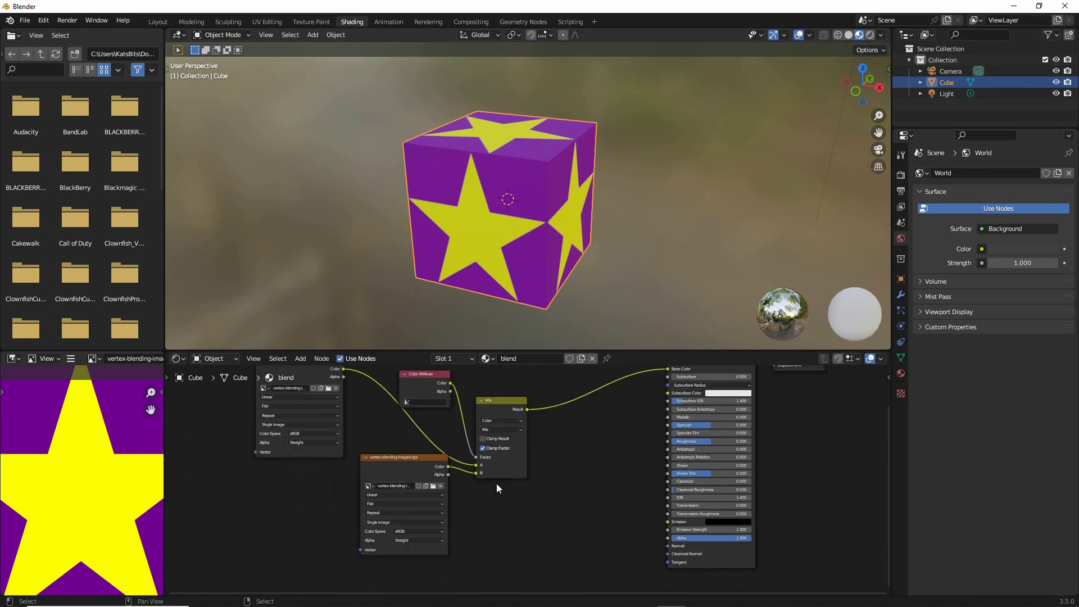
key("ctrl+space")
scroll(449, 340, "down", 3)
middle_click_drag(484, 268, 489, 358)
scroll(487, 369, "down", 2)
left_click_drag(495, 264, 641, 192)
left_click_drag(392, 221, 538, 148)
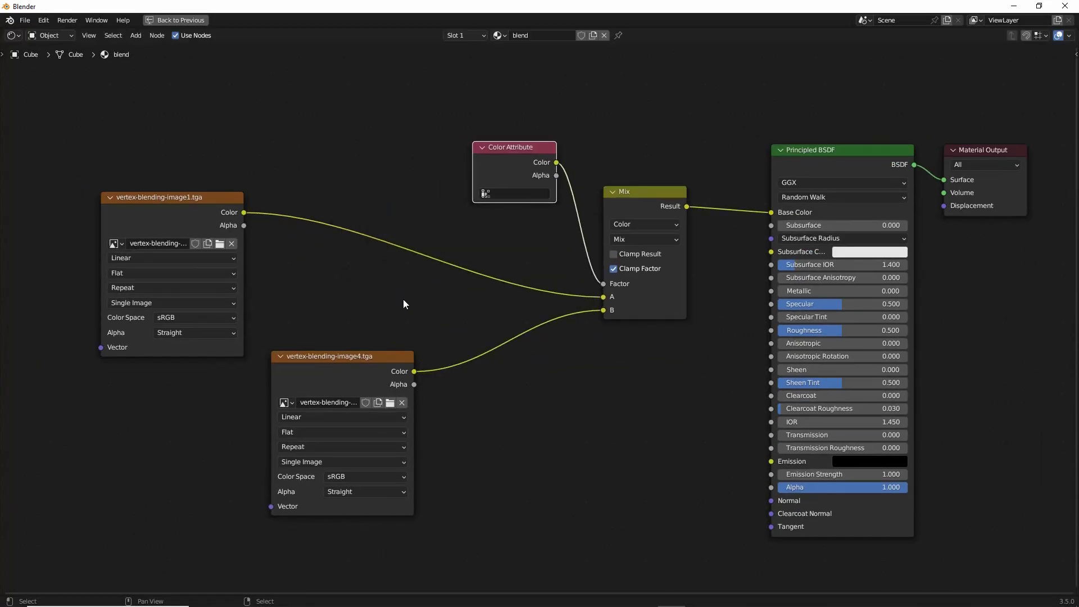
left_click_drag(292, 355, 421, 338)
mouse_move(203, 197)
left_mouse_down()
mouse_move(372, 144)
mouse_move(428, 192)
mouse_move(348, 251)
mouse_move(334, 277)
mouse_move(295, 286)
mouse_move(305, 288)
left_mouse_up()
key("ctrl+2")
left_click_drag(469, 374, 452, 387)
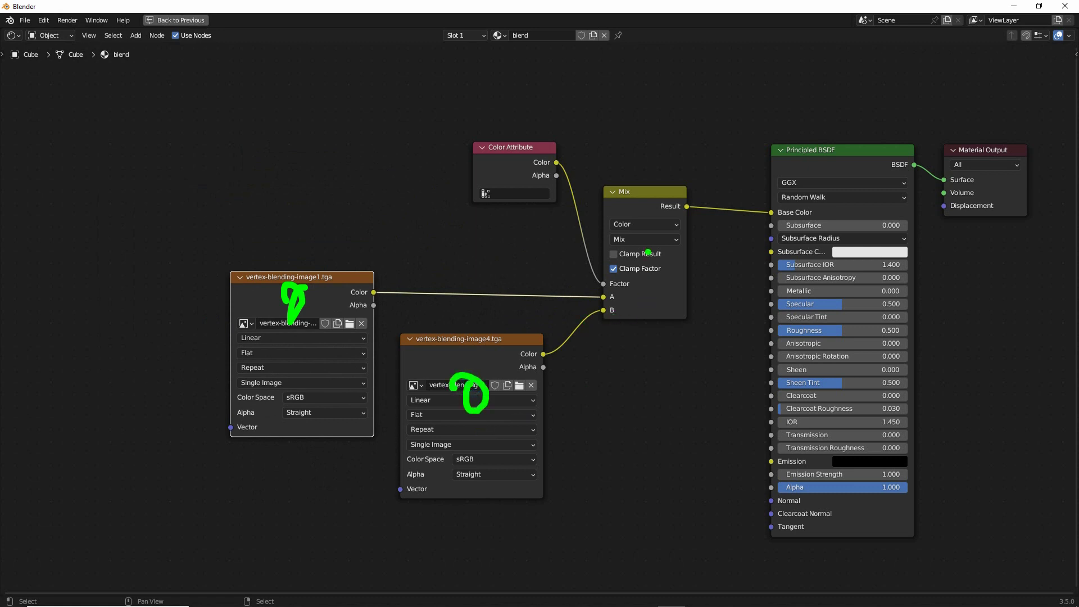
mouse_move(643, 243)
left_mouse_down()
mouse_move(629, 315)
mouse_move(665, 302)
left_mouse_up()
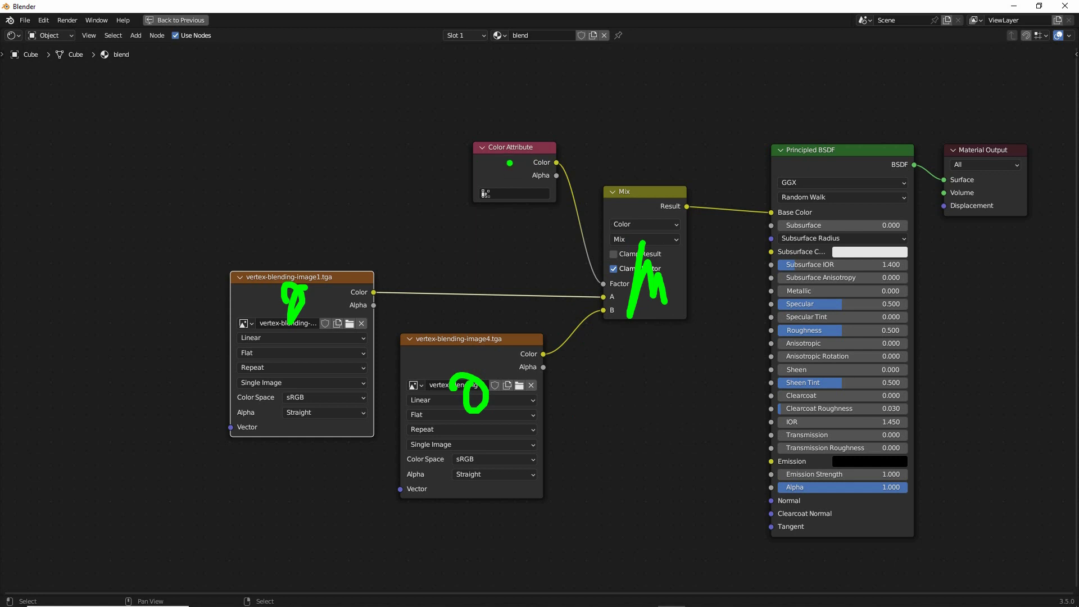
left_click_drag(491, 169, 507, 172)
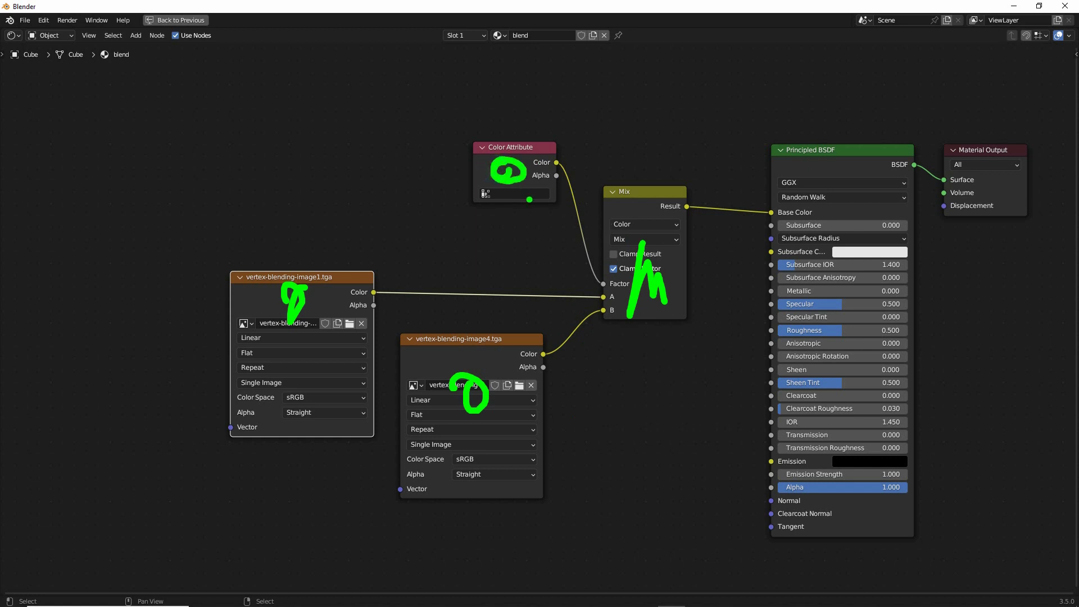
key("Escape")
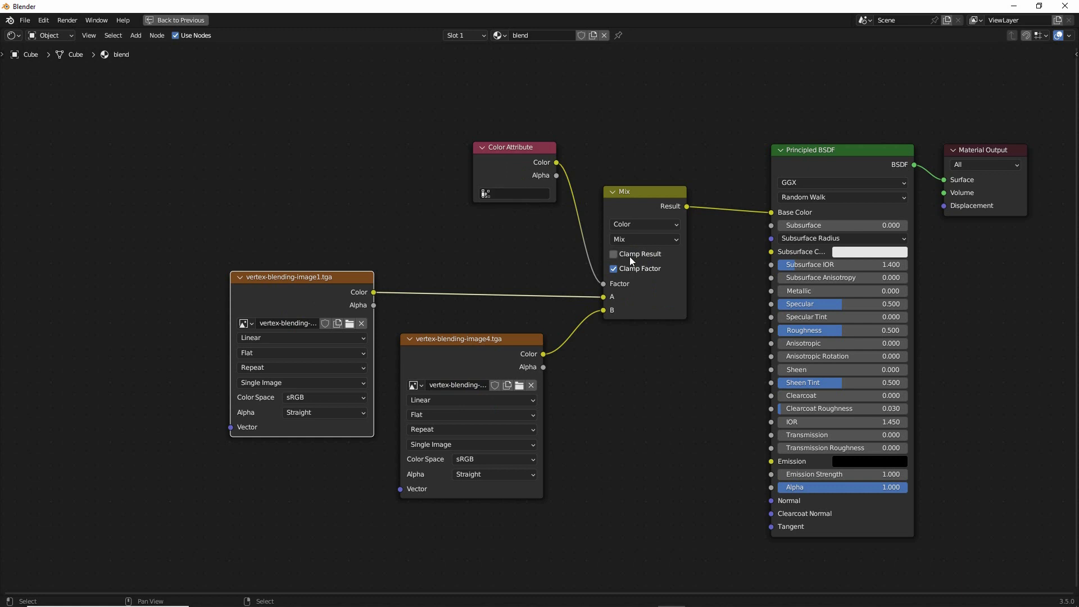
mouse_move(344, 136)
left_mouse_down()
mouse_move(353, 338)
mouse_move(560, 168)
mouse_move(359, 164)
left_mouse_up()
mouse_move(610, 260)
left_mouse_down()
mouse_move(697, 256)
mouse_move(707, 285)
left_mouse_up()
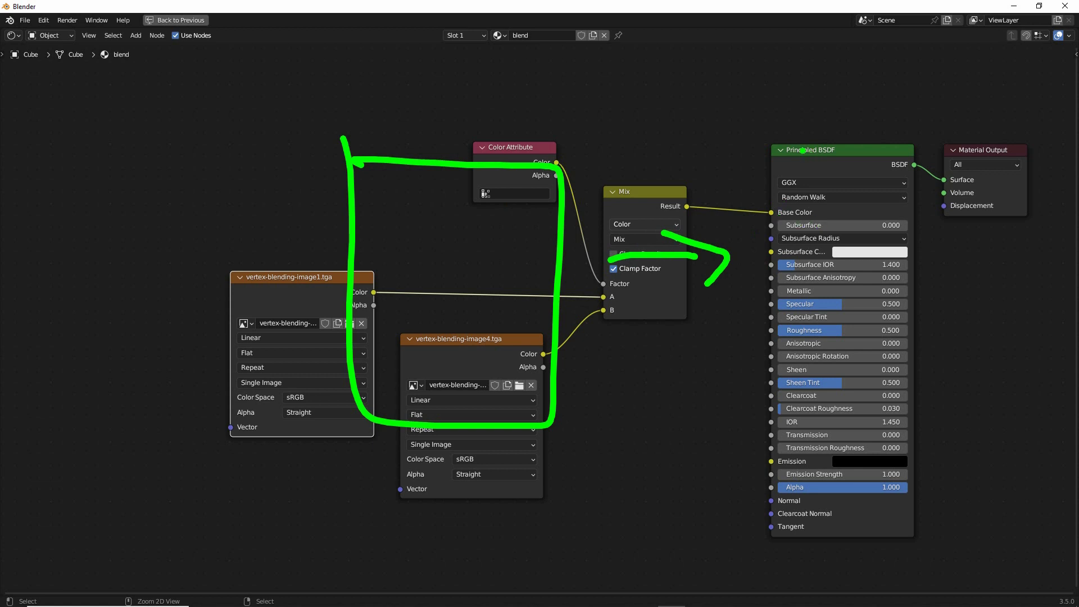
key("Escape")
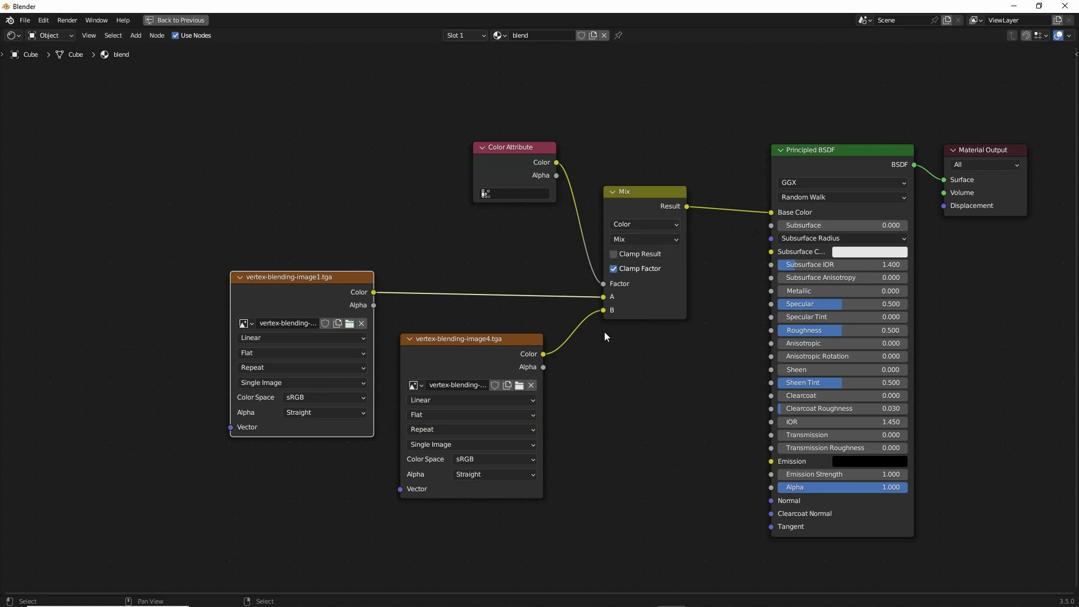
middle_click_drag(566, 367, 508, 360)
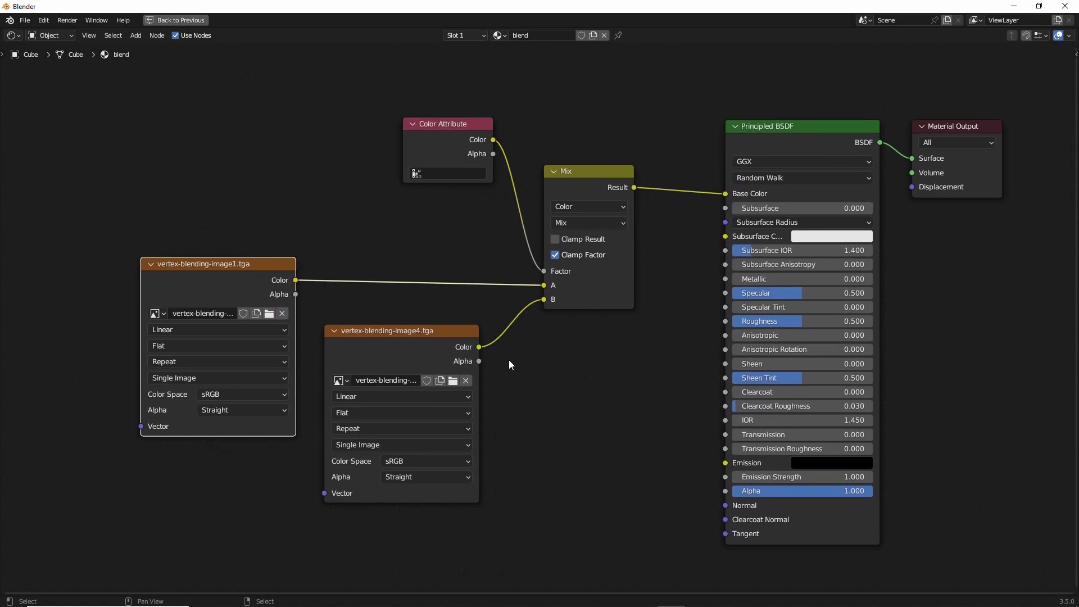
- Switch to the Layout workspace and display the cube with Material Preview shading
key("ctrl+space")
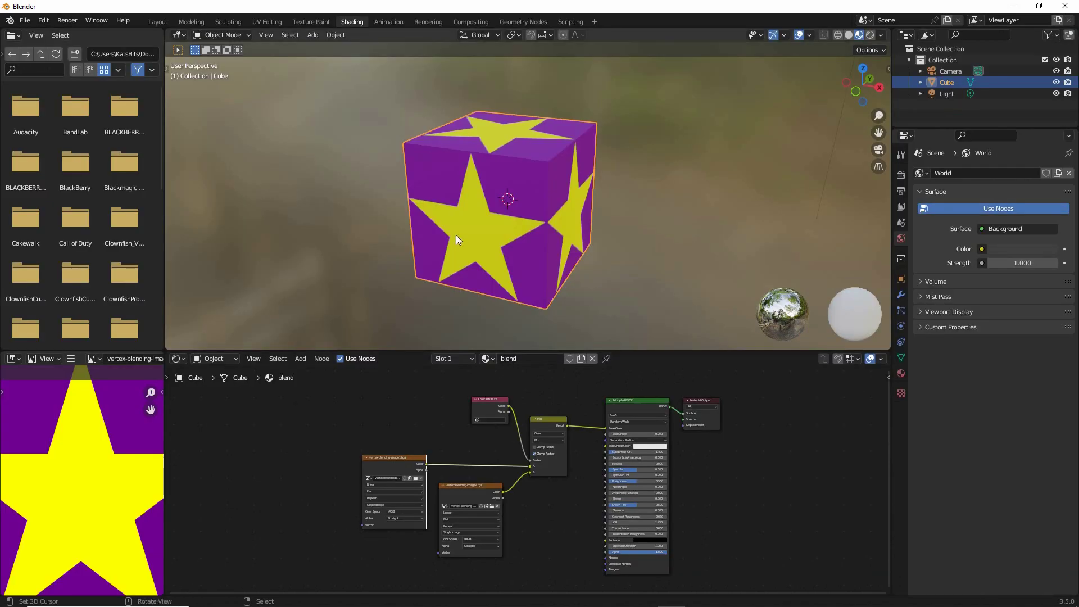
middle_click_drag(637, 246, 573, 258)
middle_click_drag(379, 218, 400, 221)
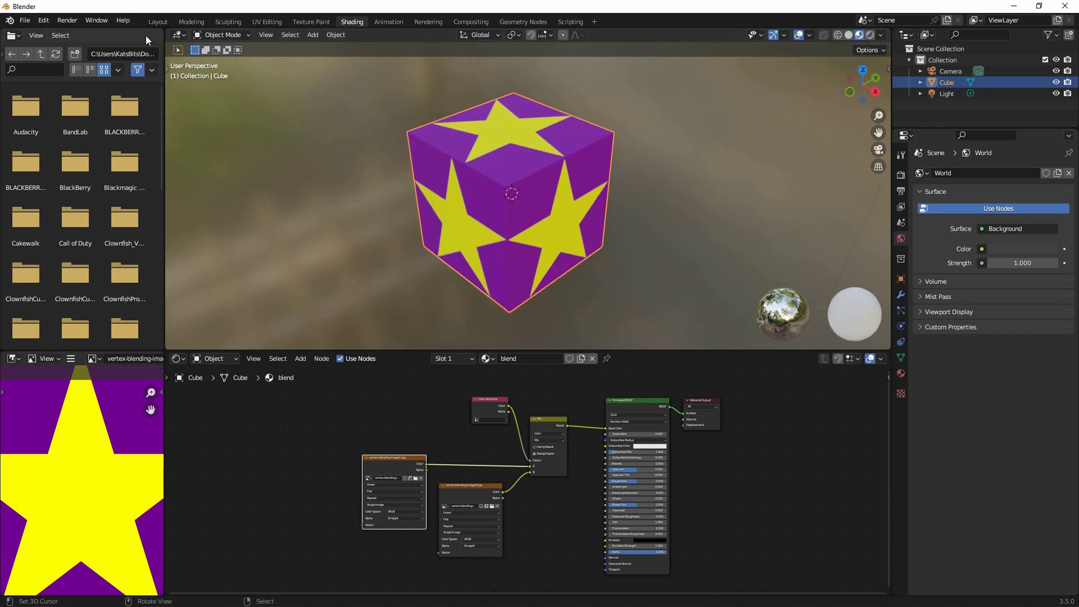
left_click(160, 20)
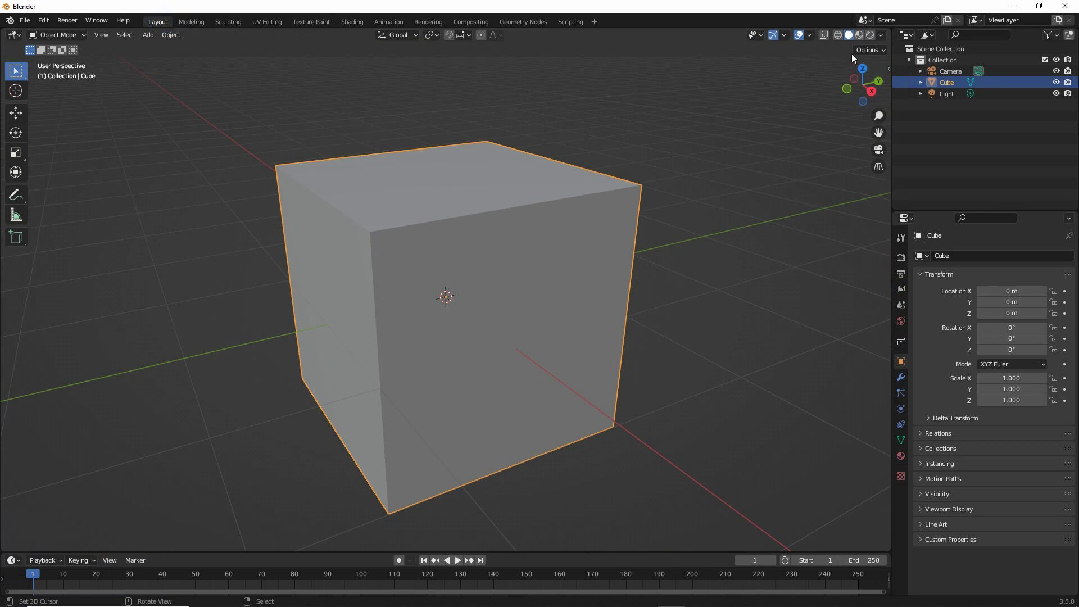
left_click(859, 36)
mouse_move(619, 282)
middle_mouse_down()
mouse_move(598, 312)
mouse_move(574, 318)
mouse_move(543, 321)
mouse_move(527, 296)
middle_mouse_up()
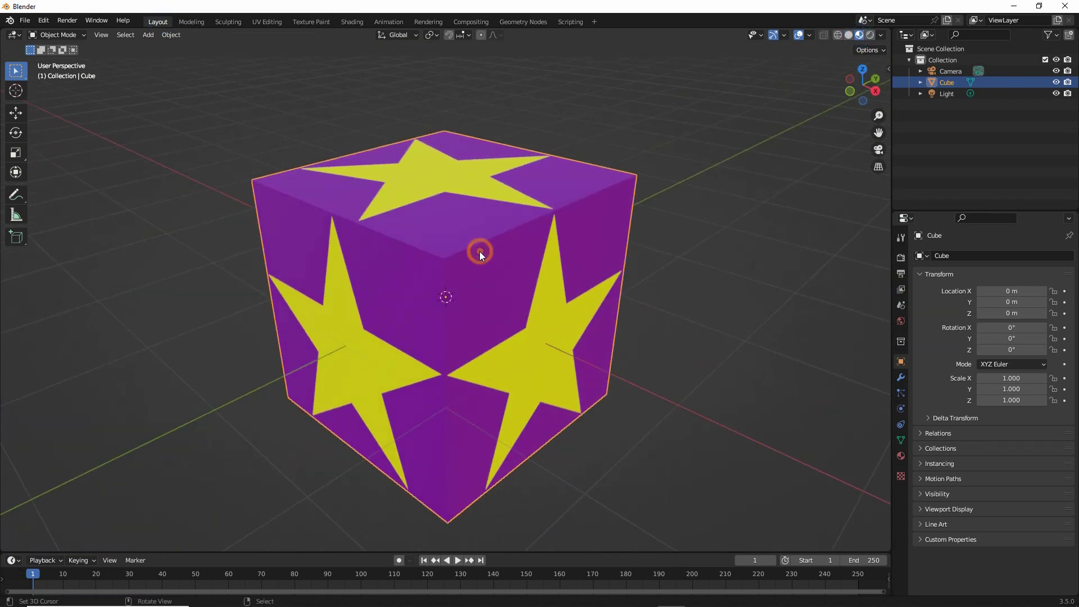
- Change the cube from Object Mode to Vertex Paint mode
left_click(66, 35)
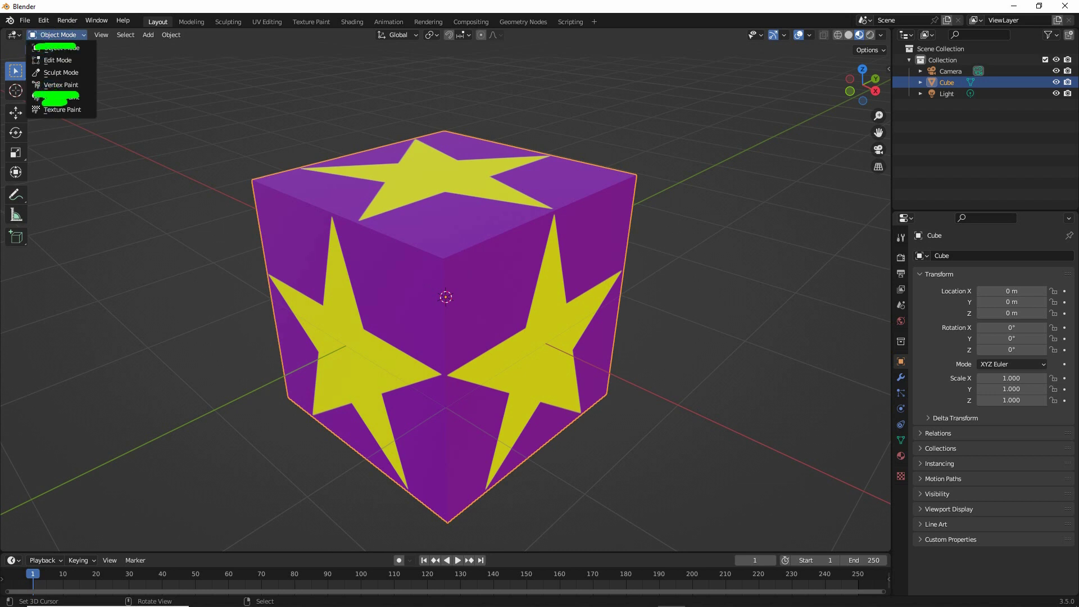
left_click(60, 87)
mouse_move(315, 306)
middle_mouse_down()
mouse_move(273, 303)
mouse_move(306, 308)
middle_mouse_up()
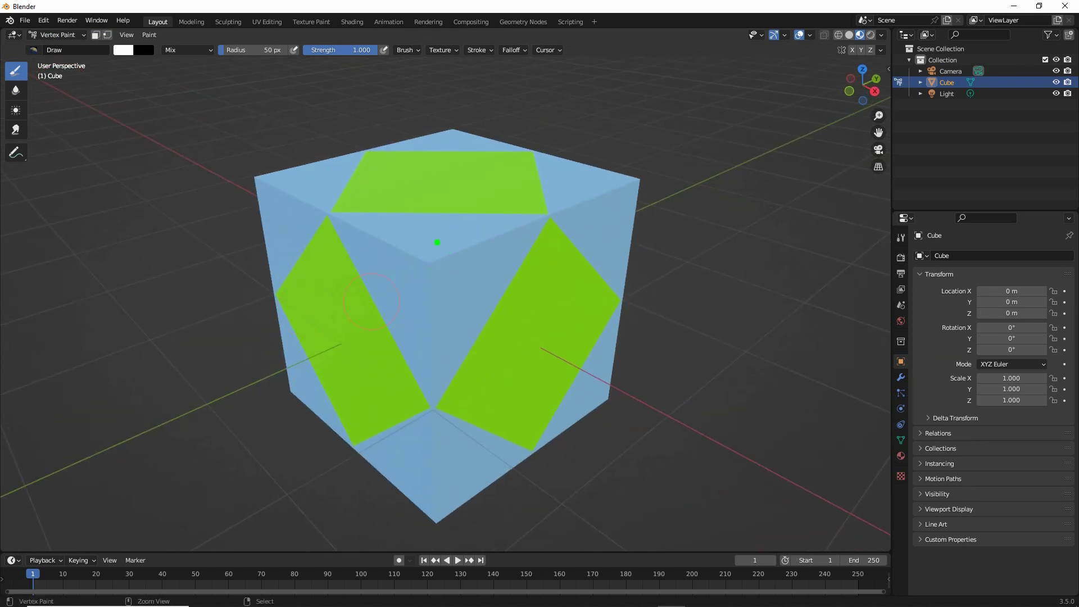
mouse_move(437, 242)
left_mouse_down()
mouse_move(494, 248)
mouse_move(408, 260)
left_mouse_up()
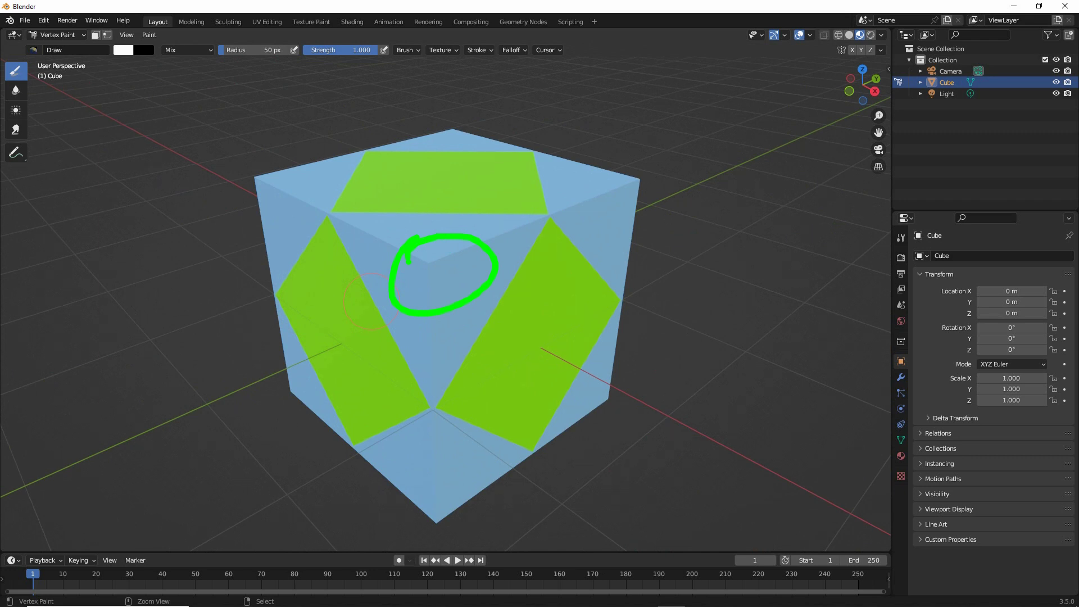
key("ctrl+z")
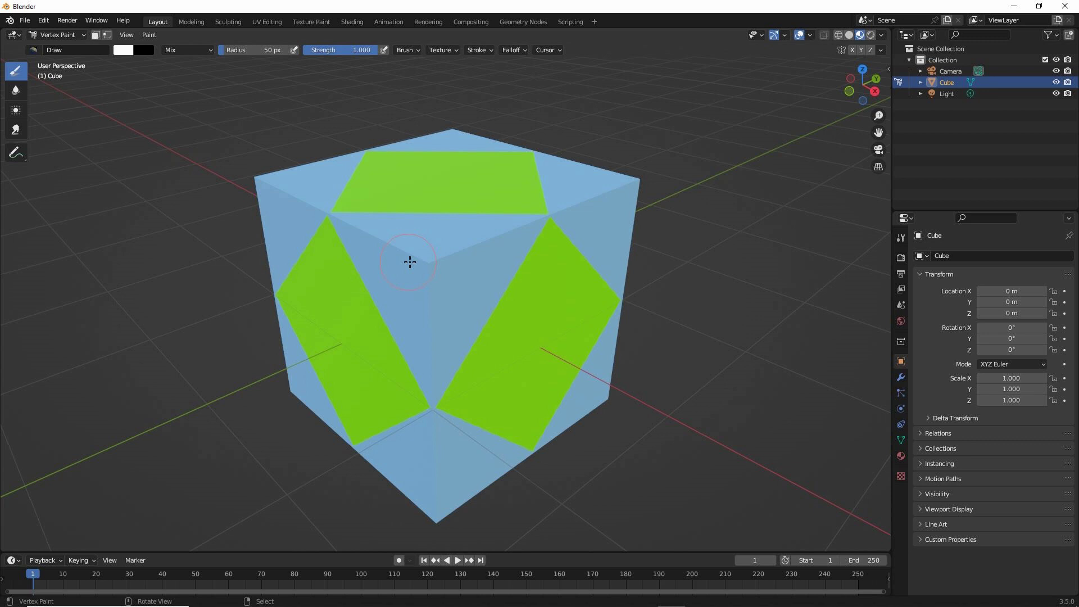
mouse_move(433, 389)
middle_mouse_down()
mouse_move(429, 419)
mouse_move(480, 419)
mouse_move(421, 369)
middle_mouse_up()
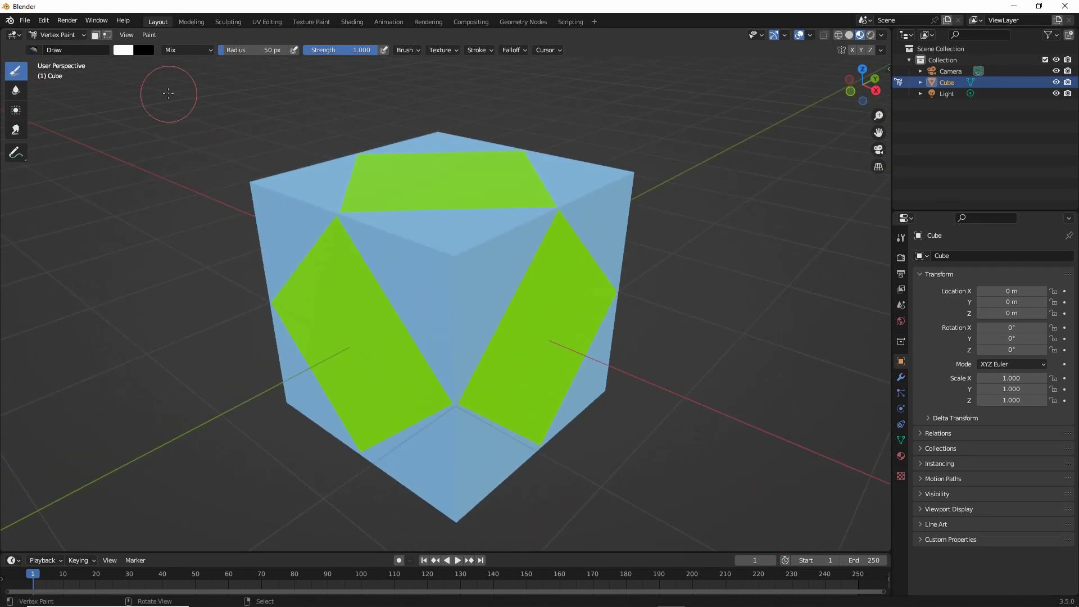
- Set the brush color to black and vertex paint several corners around the cube to blend in the purple star texture
left_click(125, 50)
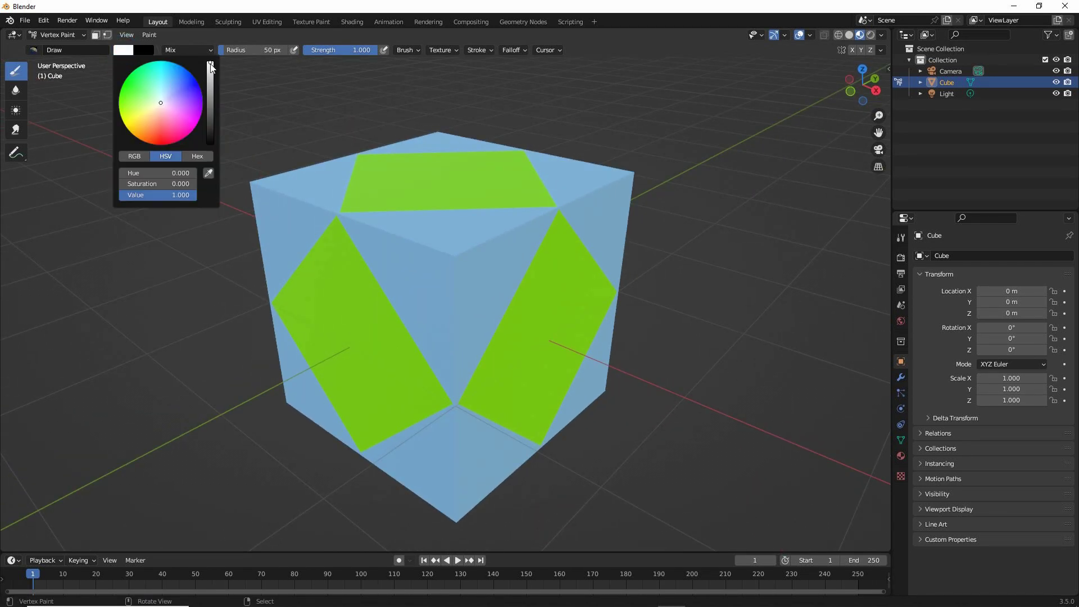
left_click_drag(211, 66, 210, 144)
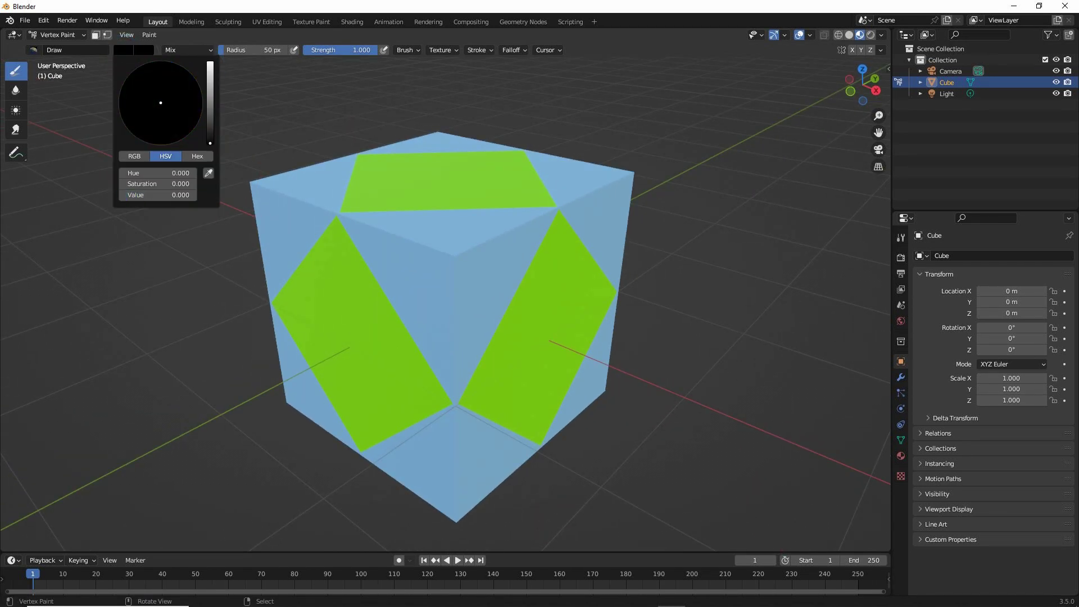
left_click(120, 51)
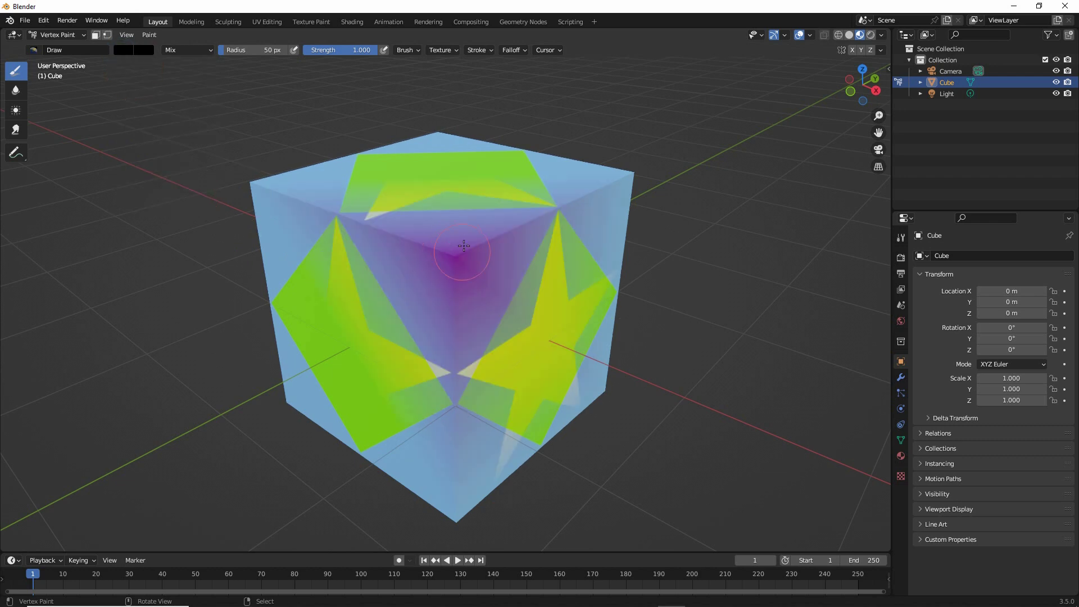
middle_click_drag(455, 258, 338, 345)
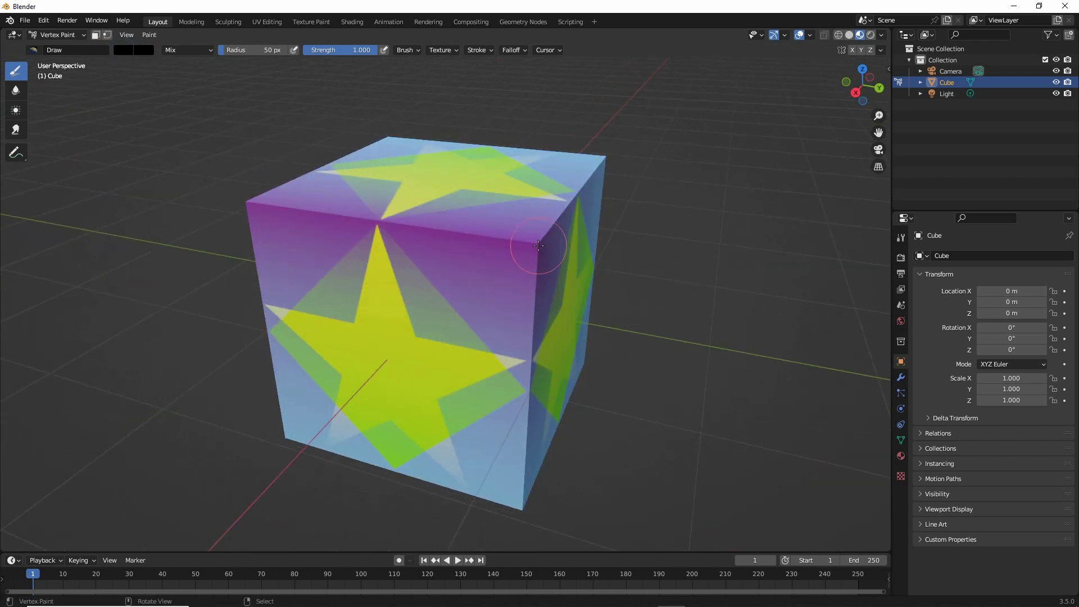
mouse_move(373, 220)
middle_mouse_down()
mouse_move(314, 248)
mouse_move(393, 264)
mouse_move(434, 253)
mouse_move(422, 281)
mouse_move(453, 266)
mouse_move(591, 284)
mouse_move(457, 349)
middle_mouse_up()
mouse_move(504, 245)
middle_mouse_down()
mouse_move(487, 319)
mouse_move(360, 316)
middle_mouse_up()
middle_click_drag(482, 347, 366, 326)
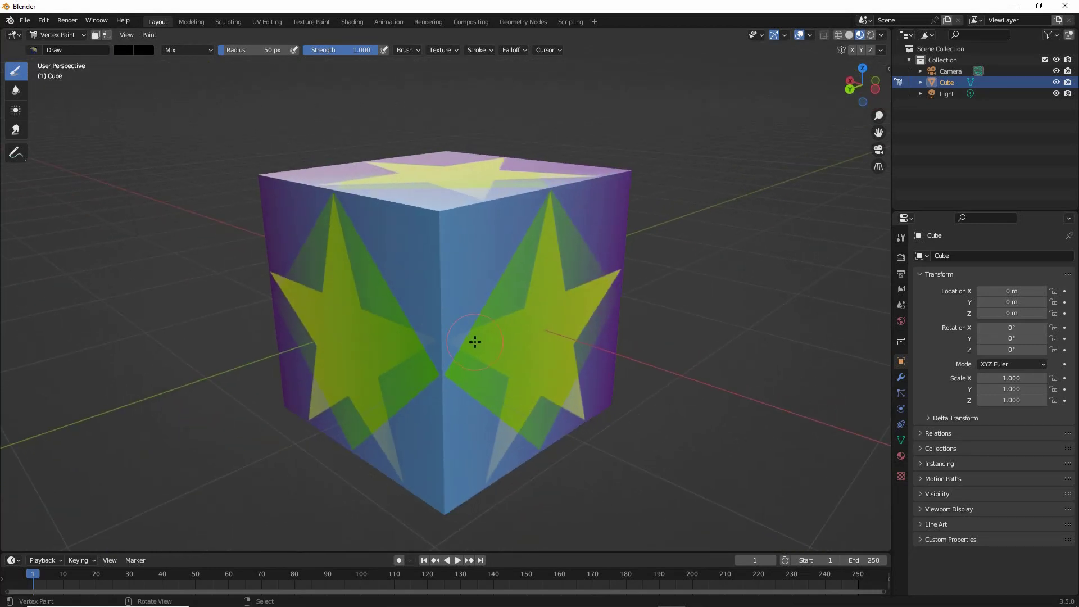
mouse_move(476, 342)
middle_mouse_down()
mouse_move(337, 352)
mouse_move(466, 342)
middle_mouse_up()
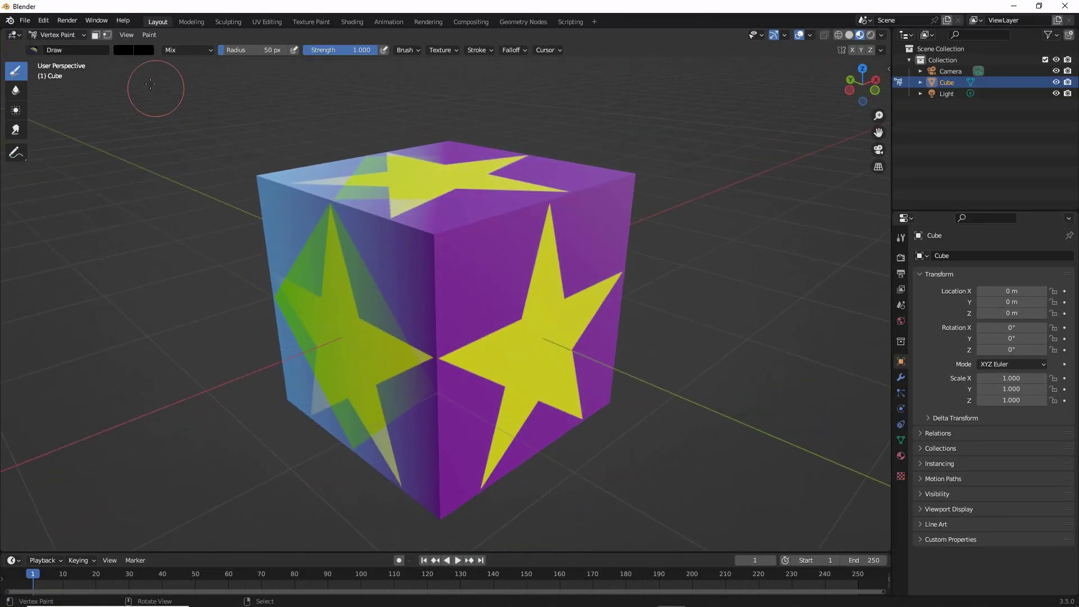
- Set the brush color to white and paint the upper and lower corners of one vertical cube edge back to the blue texture
left_click(123, 50)
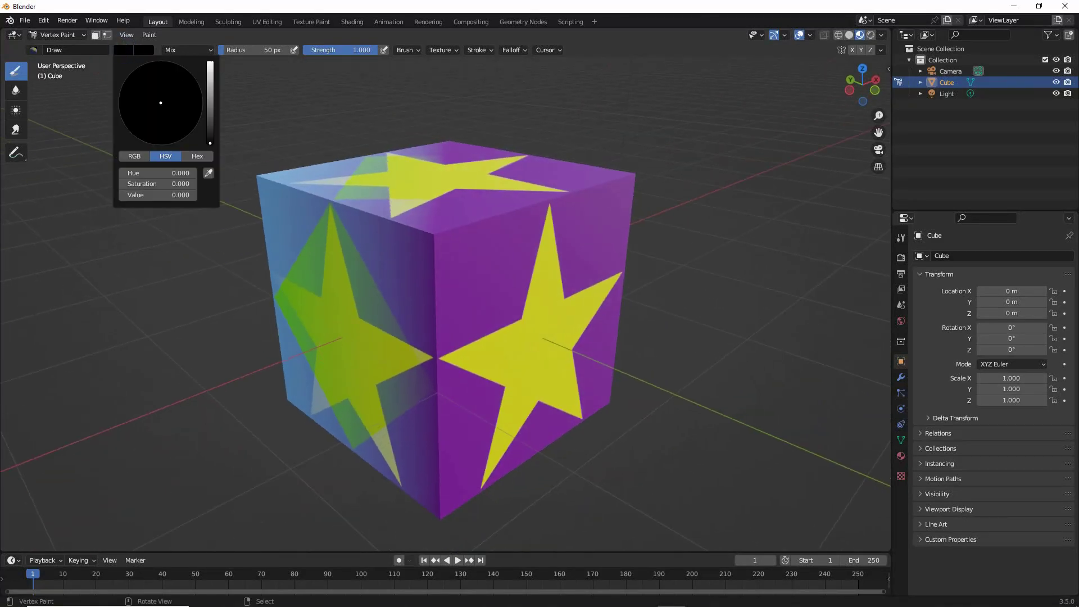
left_click_drag(210, 143, 211, 63)
left_click(429, 248)
left_click(428, 253)
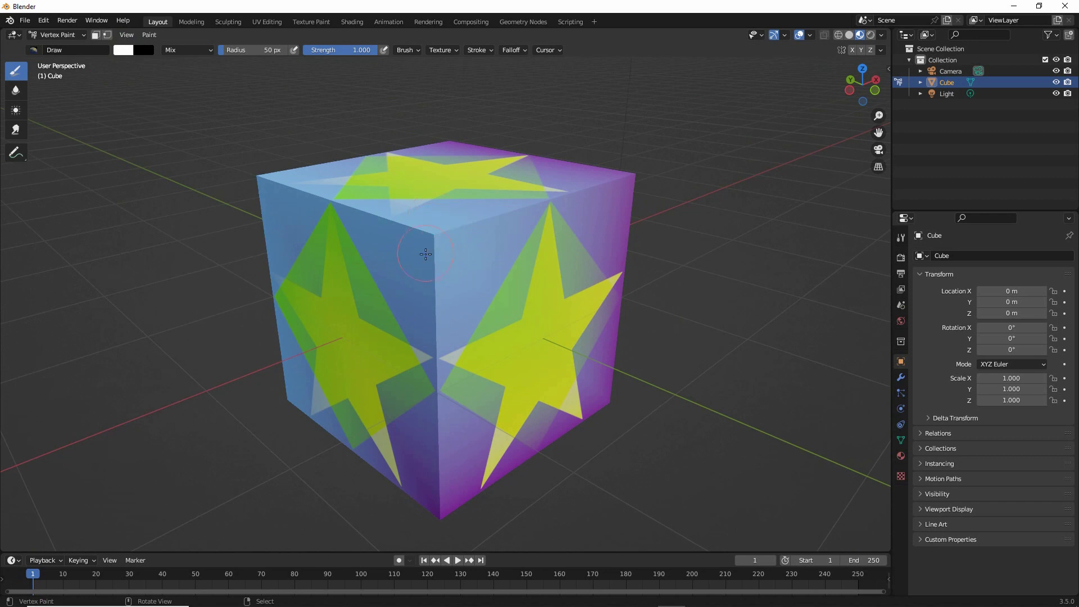
middle_click_drag(426, 254, 415, 158)
left_click(409, 228)
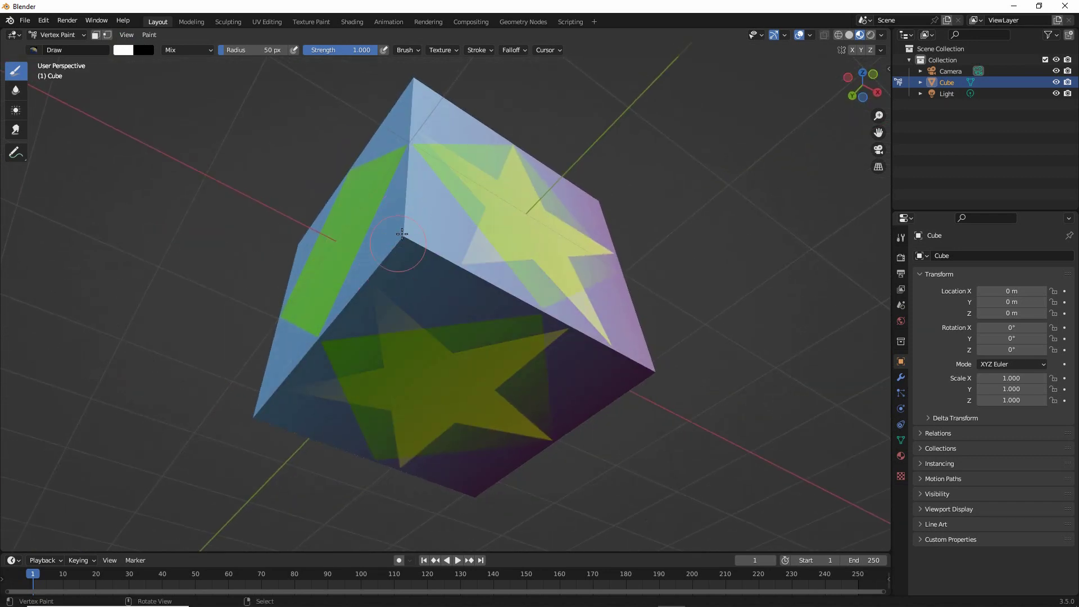
middle_click_drag(403, 233, 780, 313)
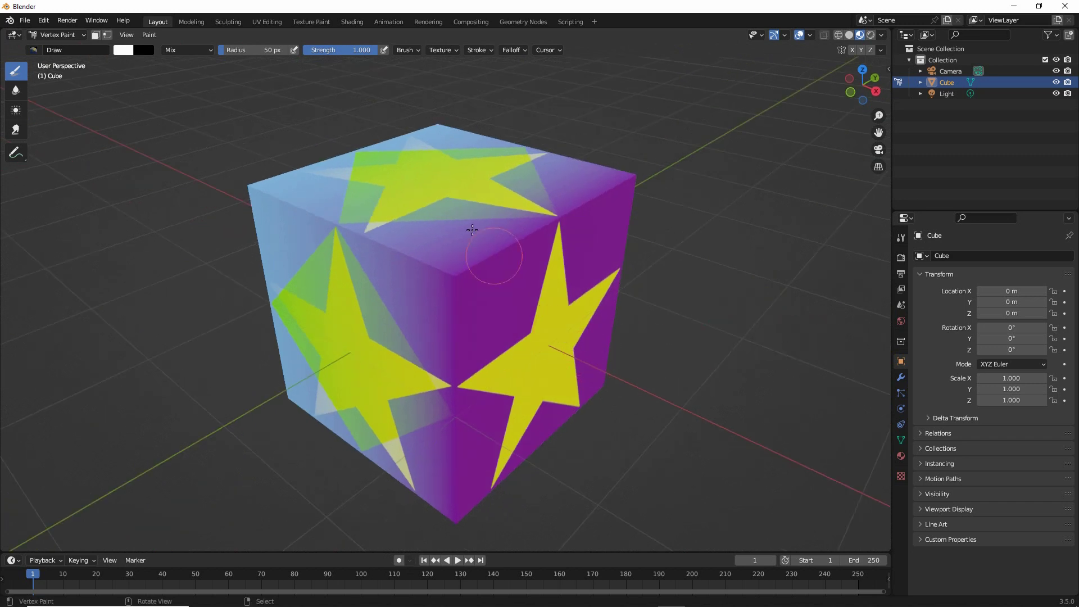